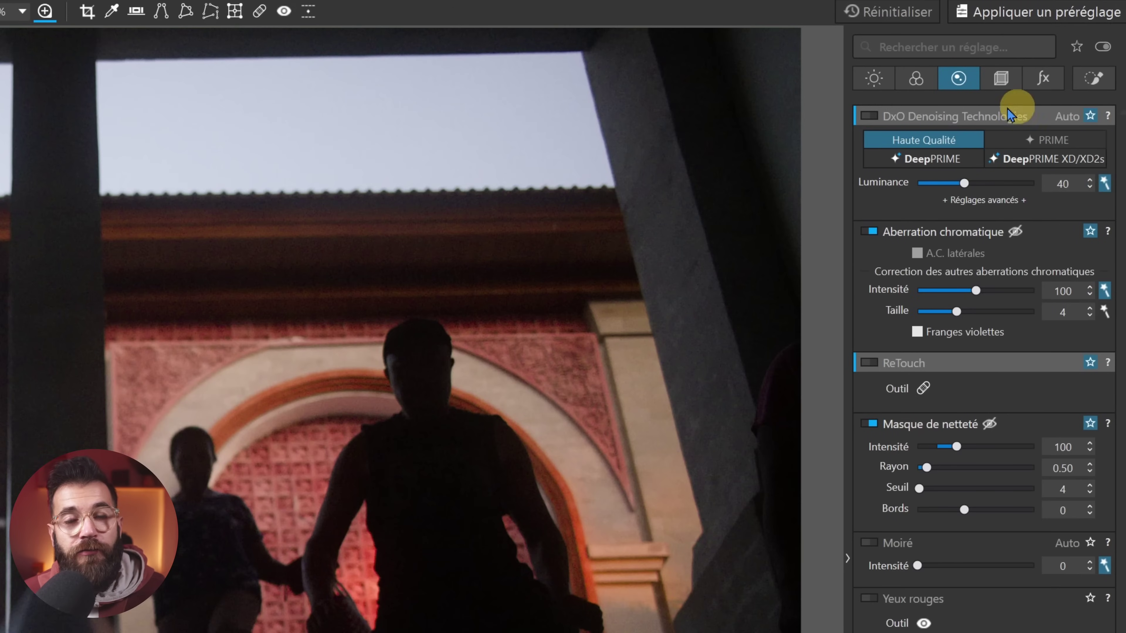
Enable DxO Denoising Technologies and select the DeepPRIME XD method
mouse_move(953, 153)
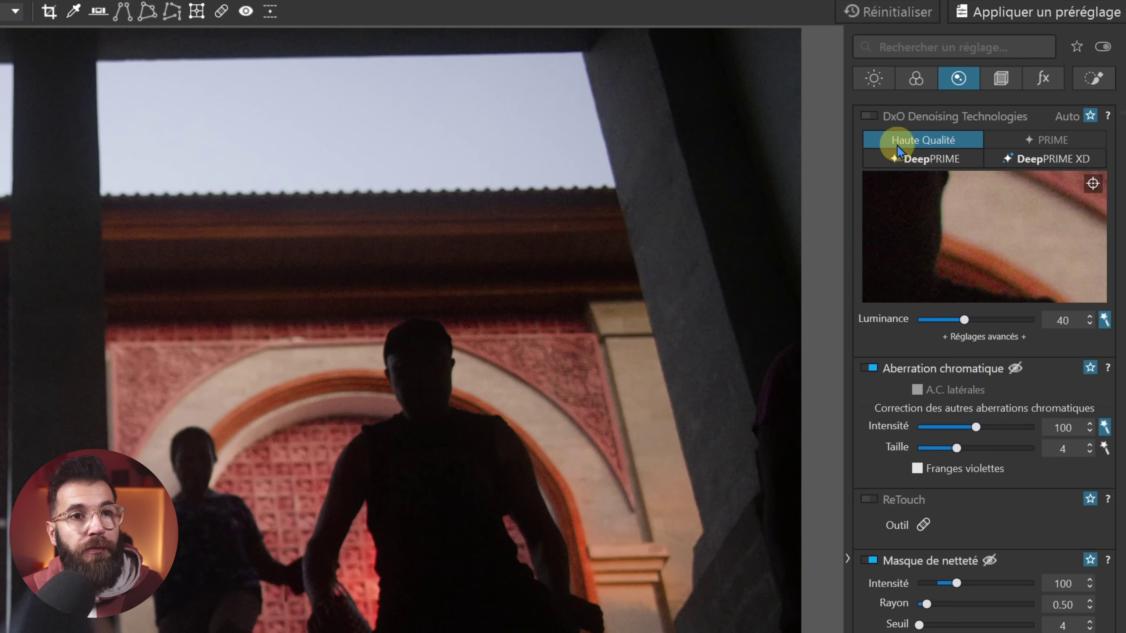
left_click(872, 117)
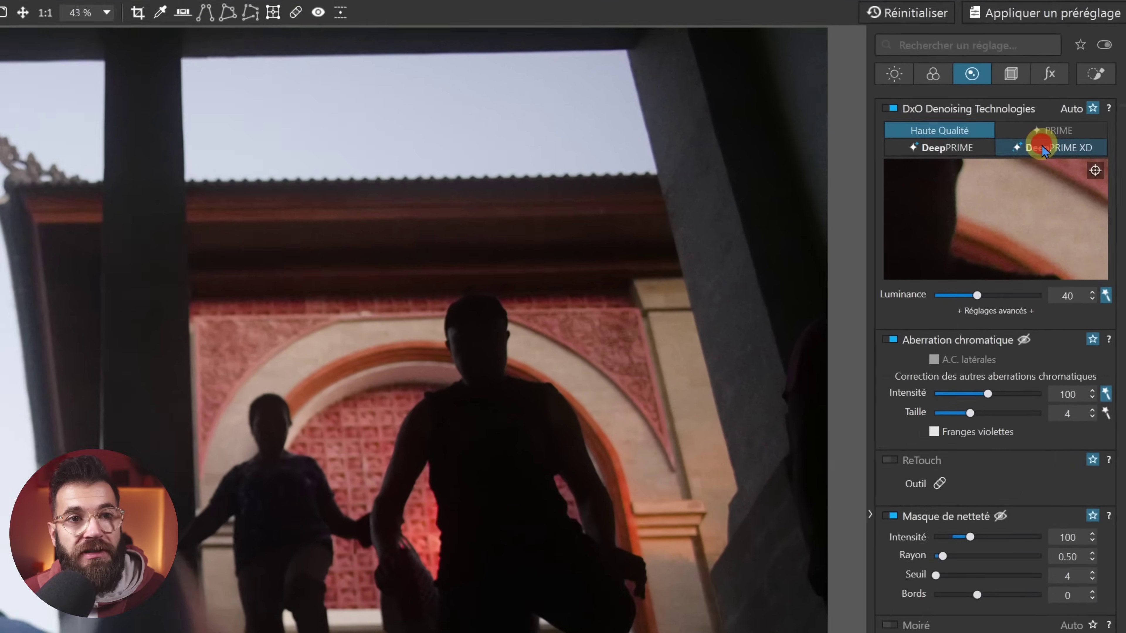
left_click(1034, 155)
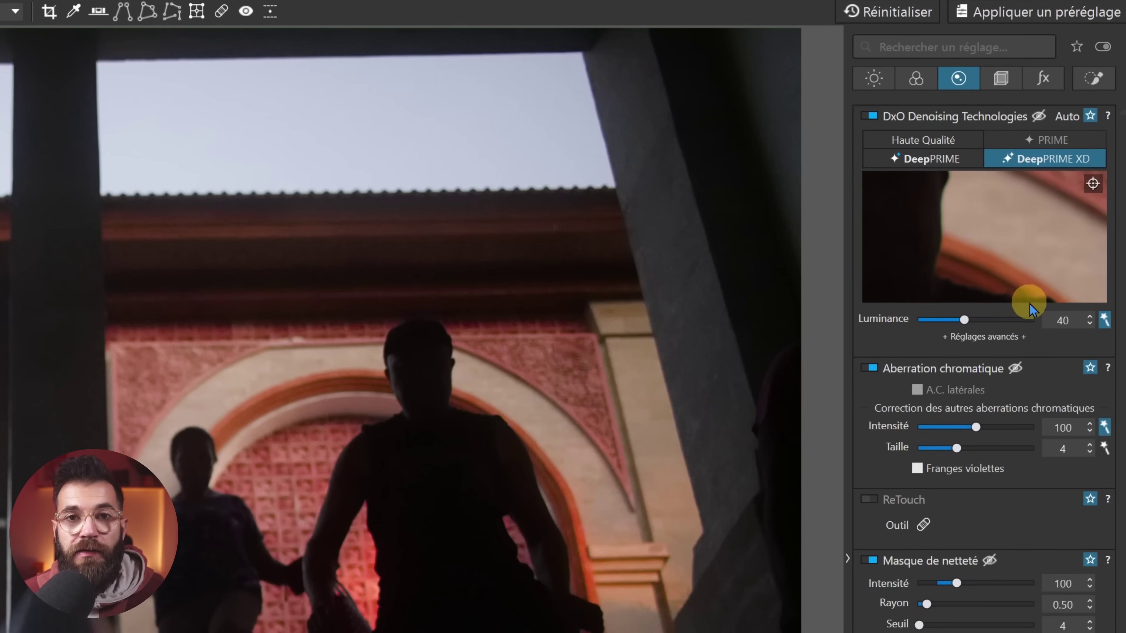
Point the denoising preview at the blurred blue tarpaulin area of the photo to inspect the DeepPRIME XD rendering
left_click(1093, 185)
left_click(460, 384)
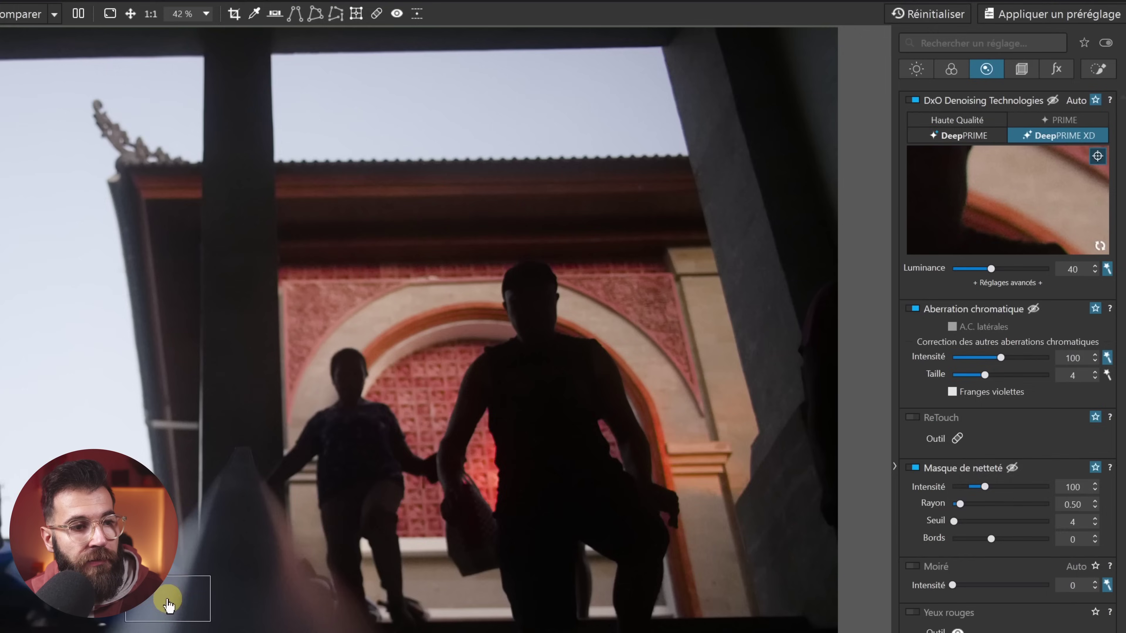
left_click(158, 572)
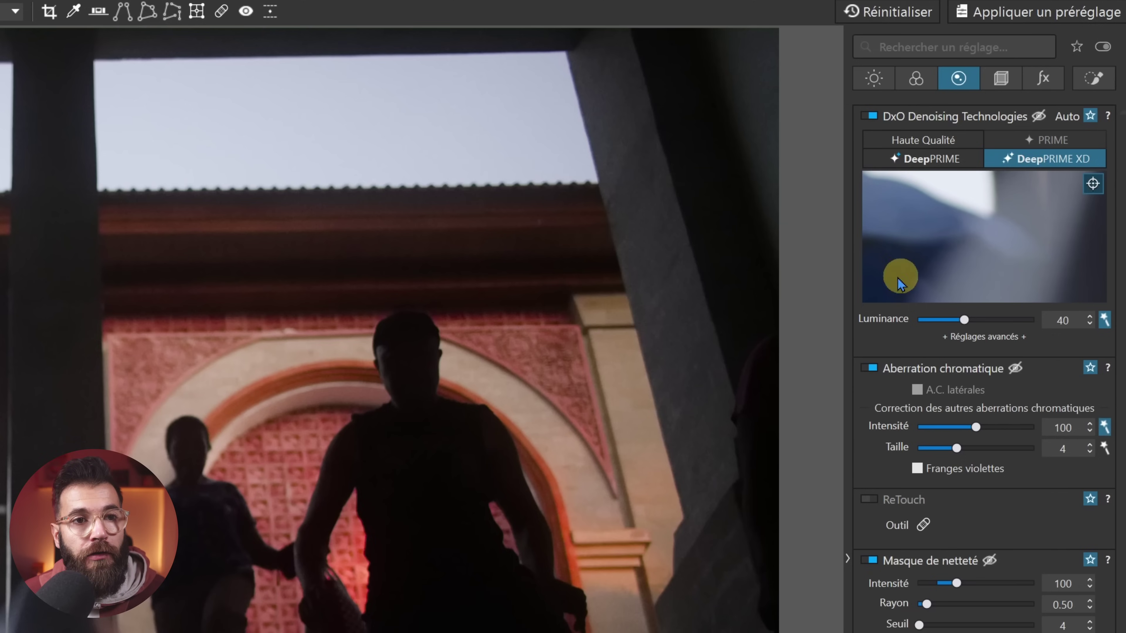
left_click(1093, 184)
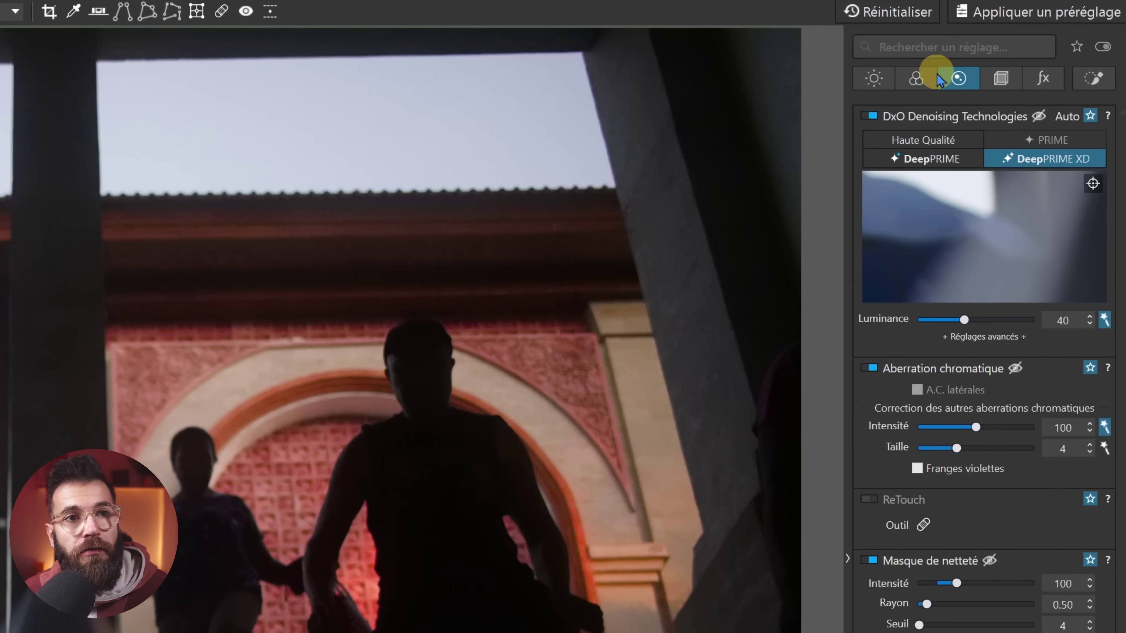
left_click(951, 69)
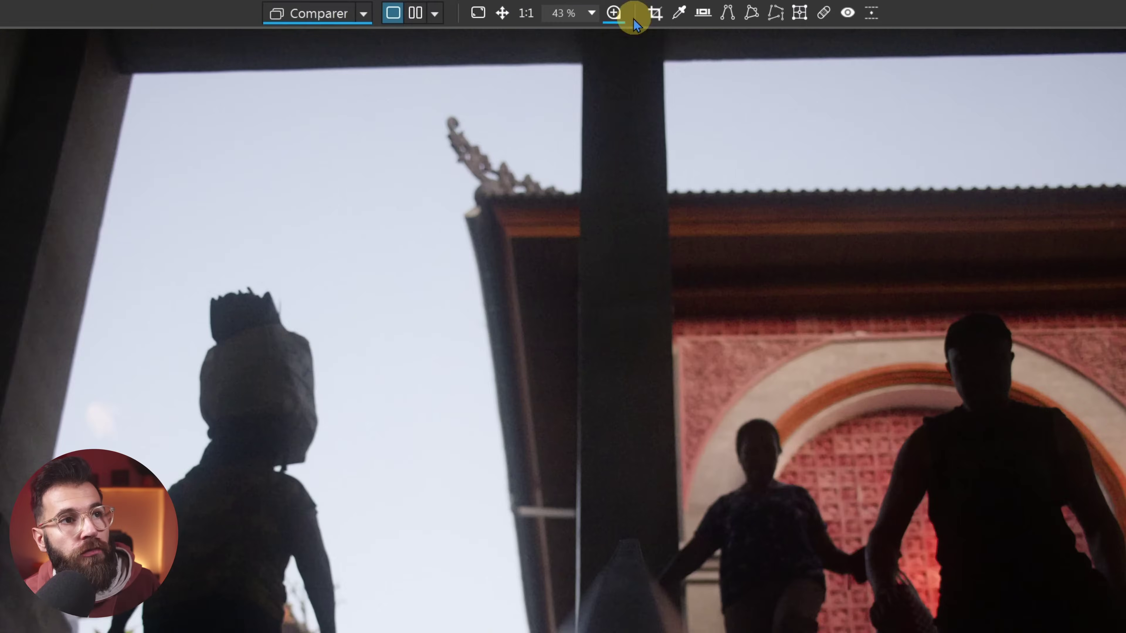
Turn on the loupe and place it over the temple's roof ornament
left_click(616, 16)
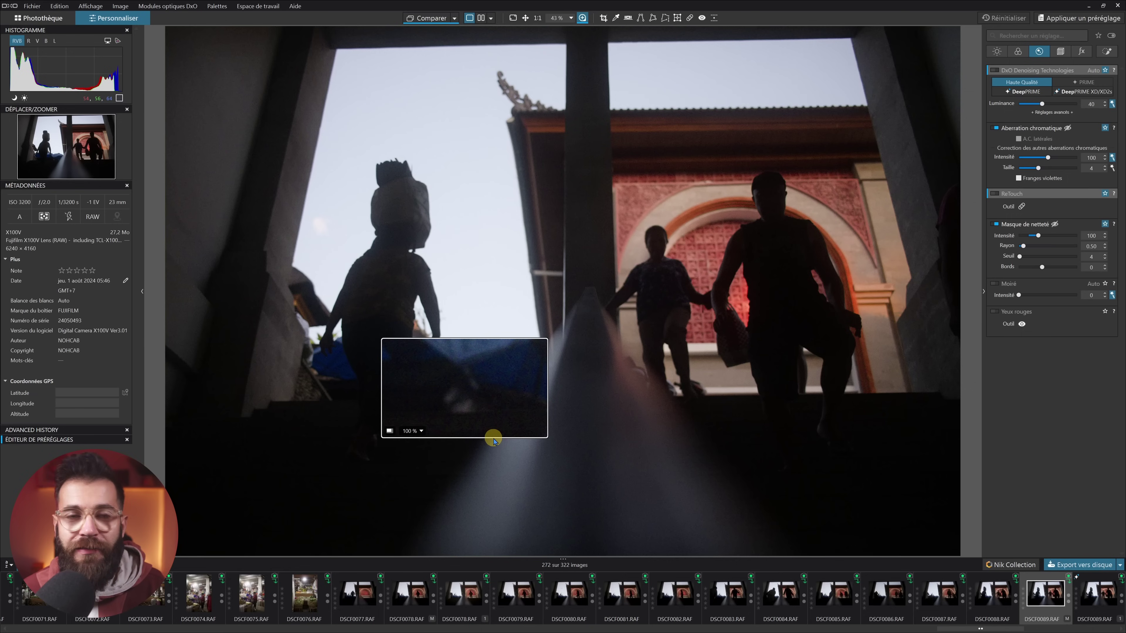
left_click_drag(465, 402, 511, 123)
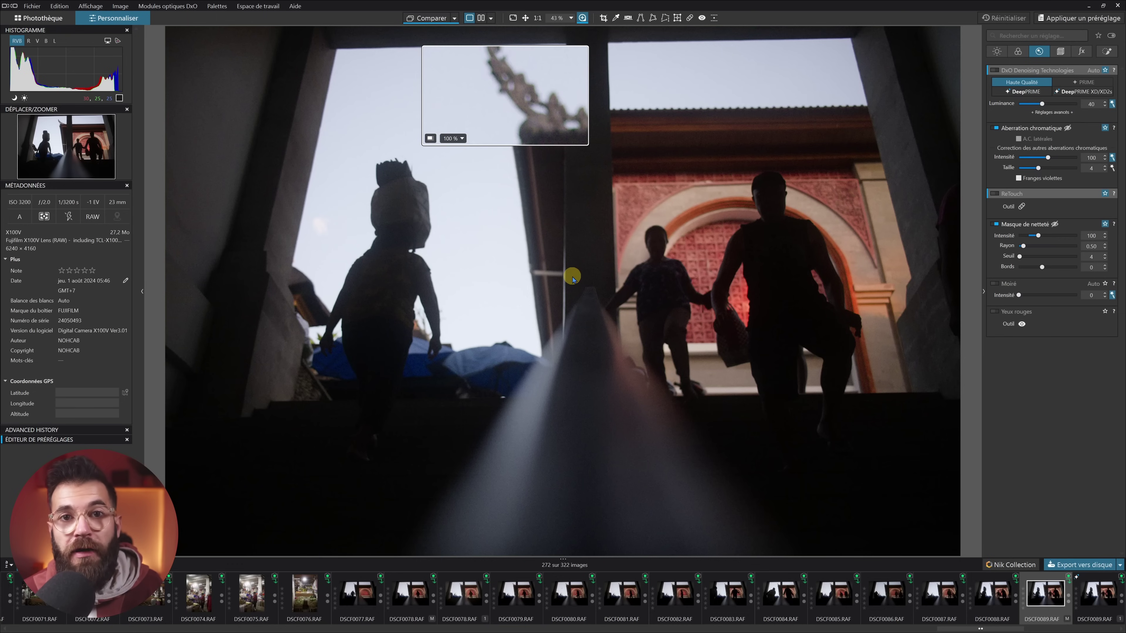
left_click_drag(526, 98, 517, 119)
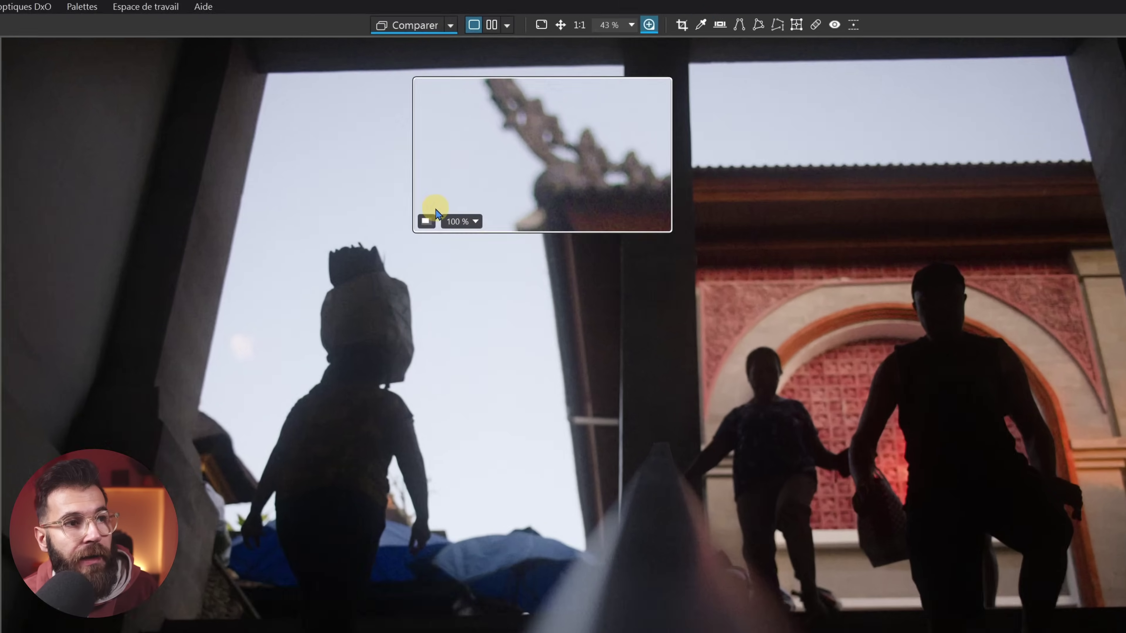
Try the loupe's large size, restore its small size and place it over the roof corner
left_click(439, 145)
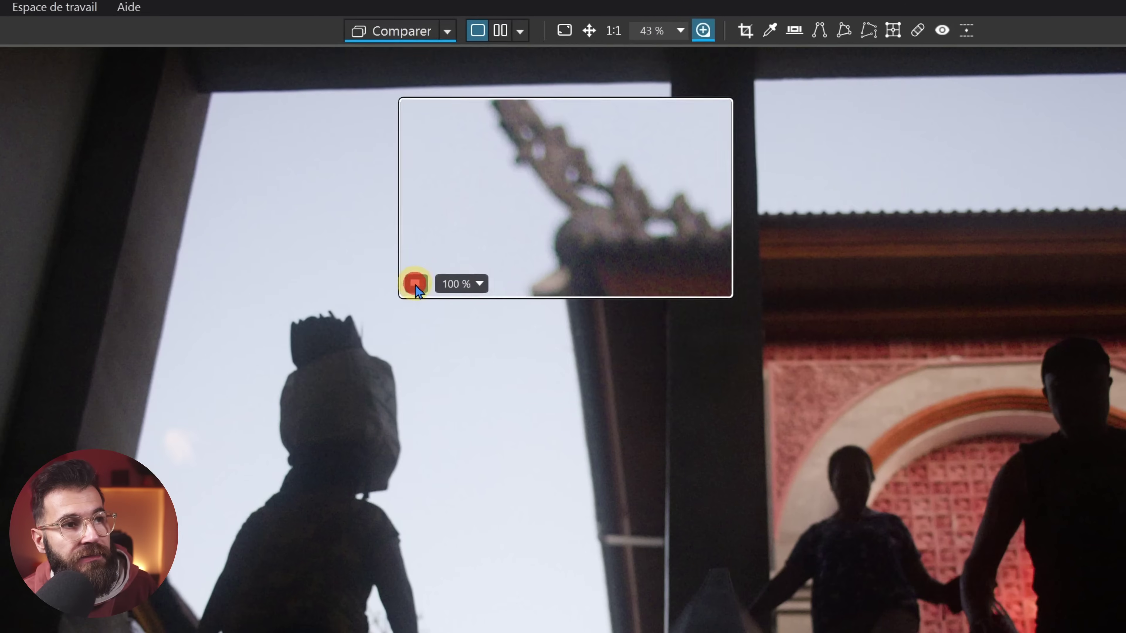
left_click_drag(413, 288, 625, 305)
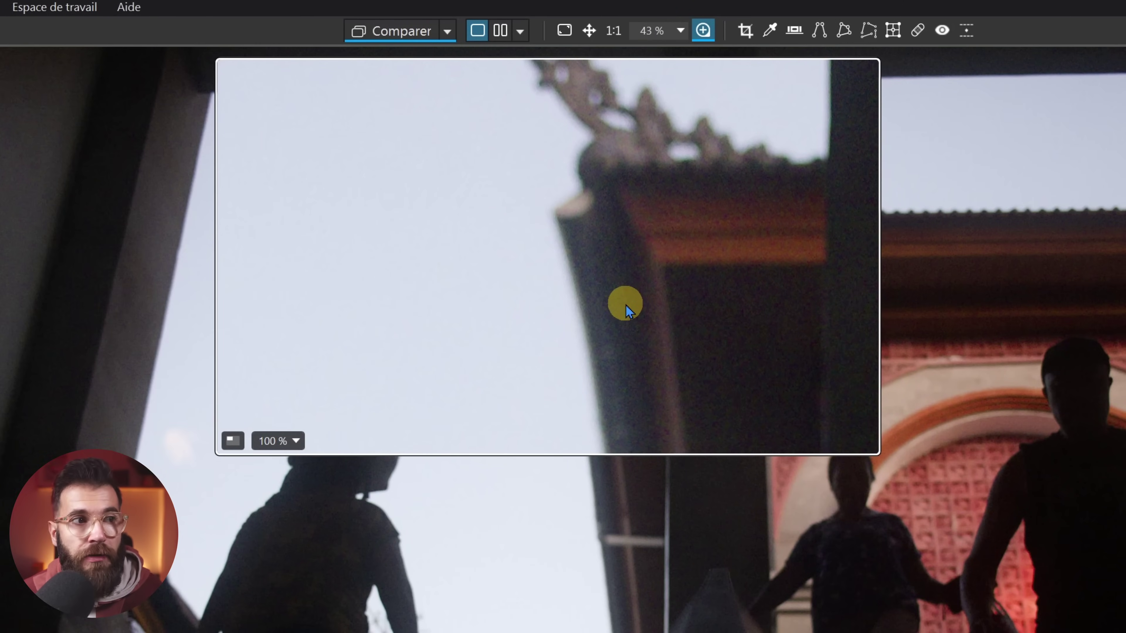
left_click(232, 441)
left_click_drag(566, 253, 535, 306)
Magnify the loupe to 1600 %, return it to 100 % and recentre it on the roof ornament
left_click(468, 310)
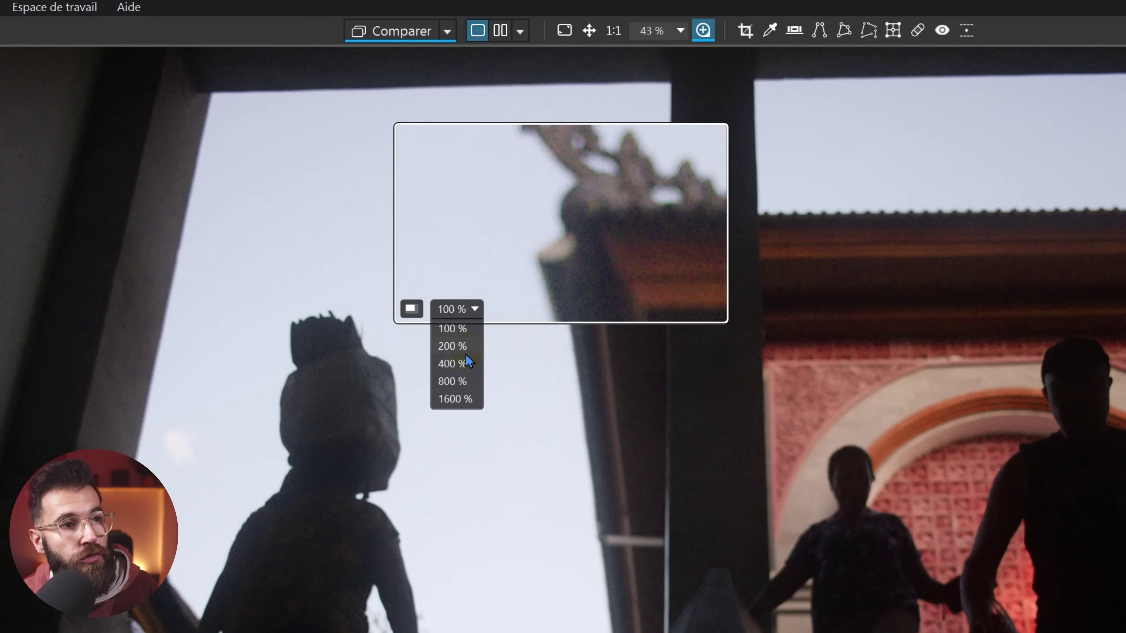
left_click(455, 396)
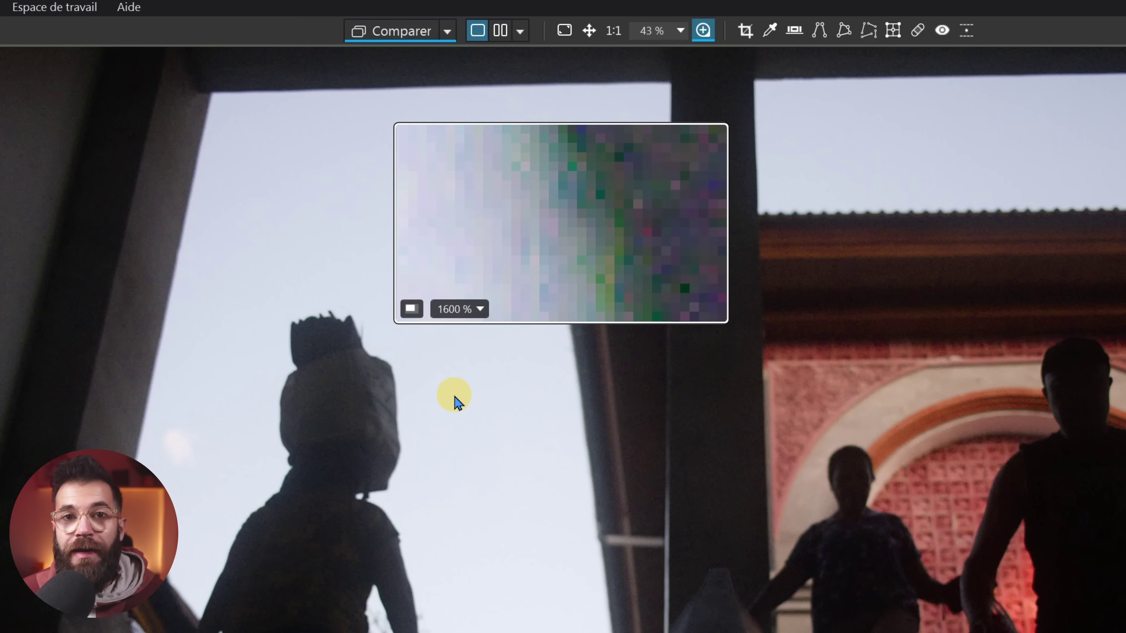
left_click(478, 310)
left_click(467, 328)
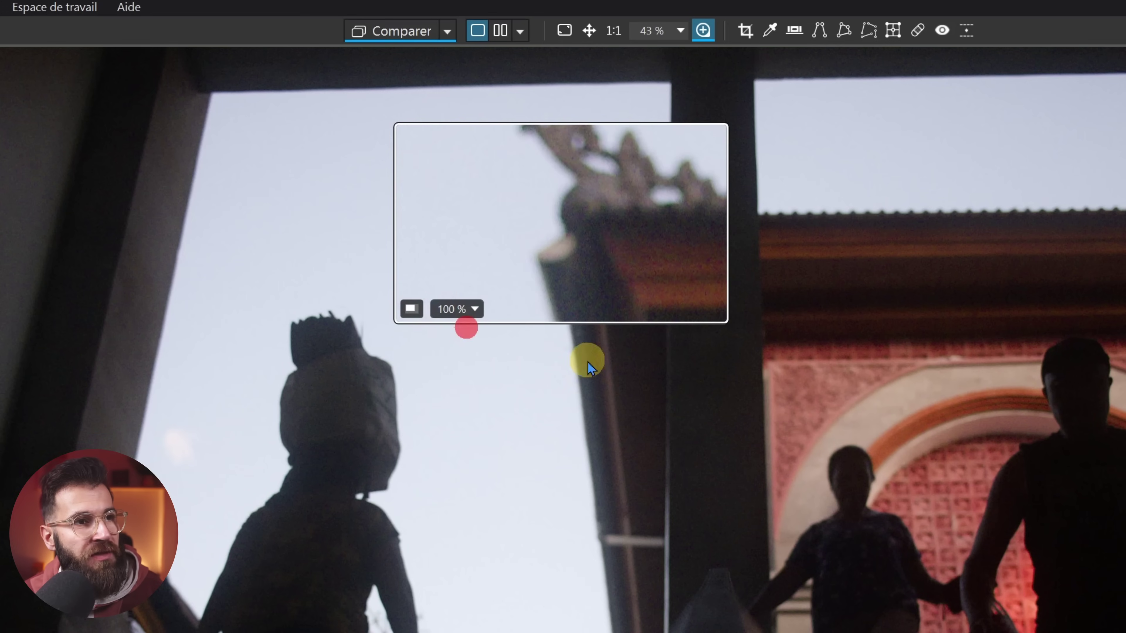
left_click_drag(610, 243, 630, 230)
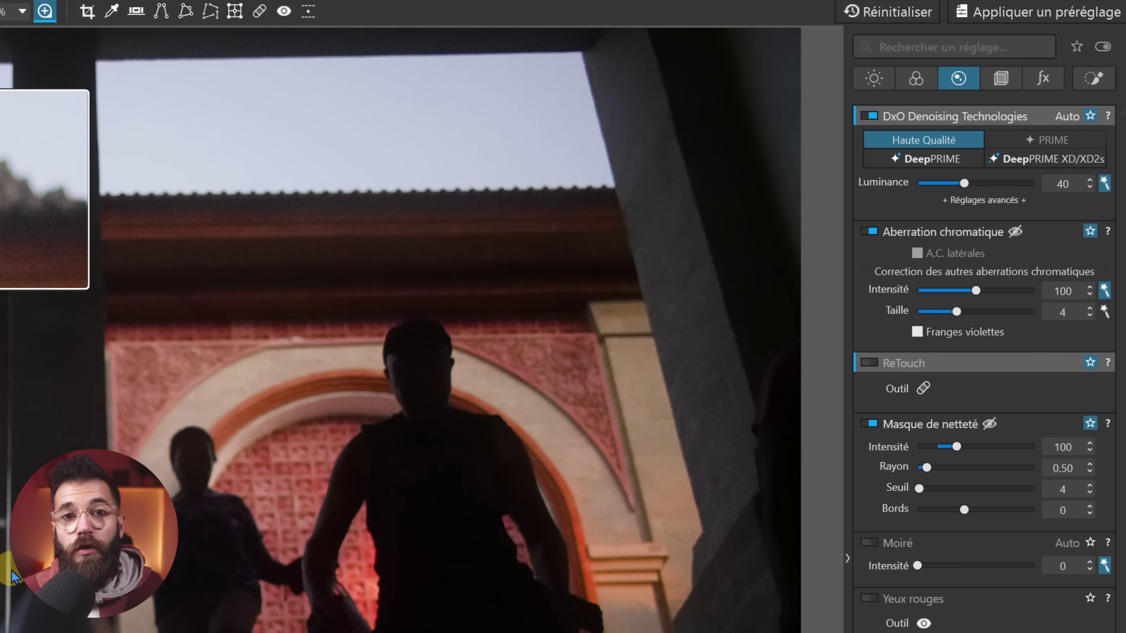
Set the denoising method to DeepPRIME XD/XD2s and examine the load carried by the silhouetted figure with the loupe
left_click(1007, 158)
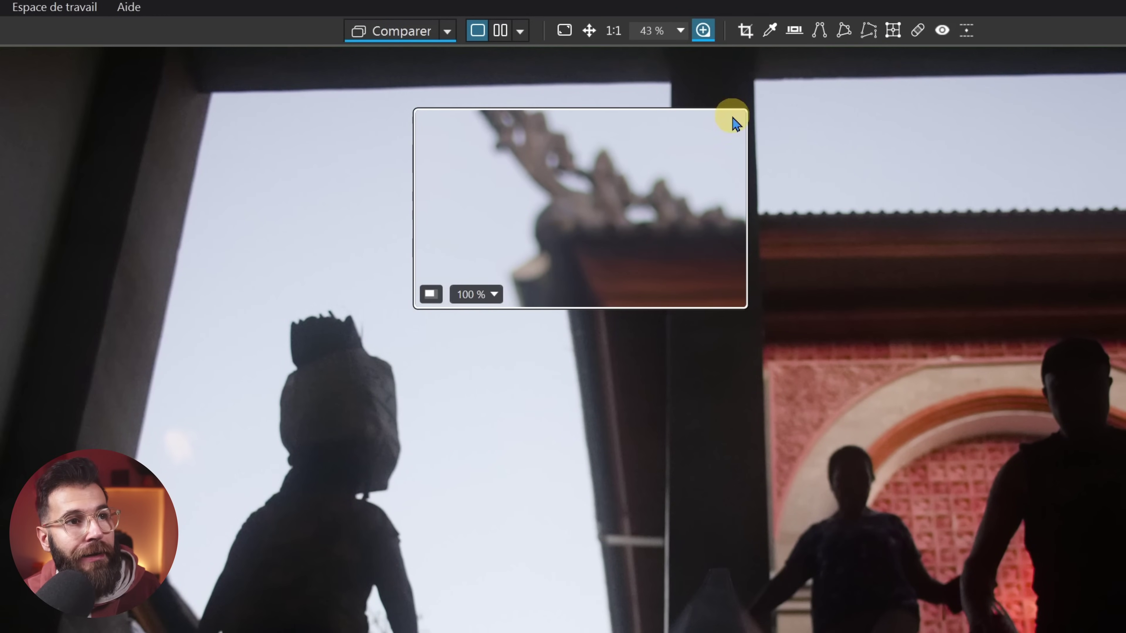
left_click_drag(680, 244, 476, 404)
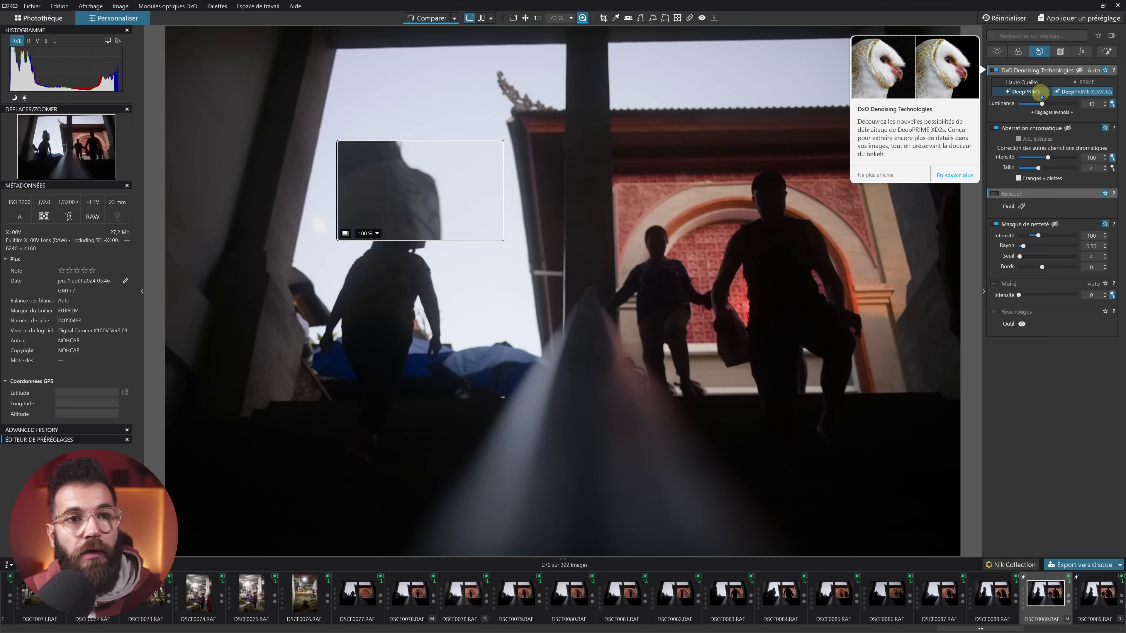
left_click(1035, 91)
Display the colour corrections and examine the carried load with the enlarged loupe, then restore its small size and move it toward the roof ornament
left_click(1018, 51)
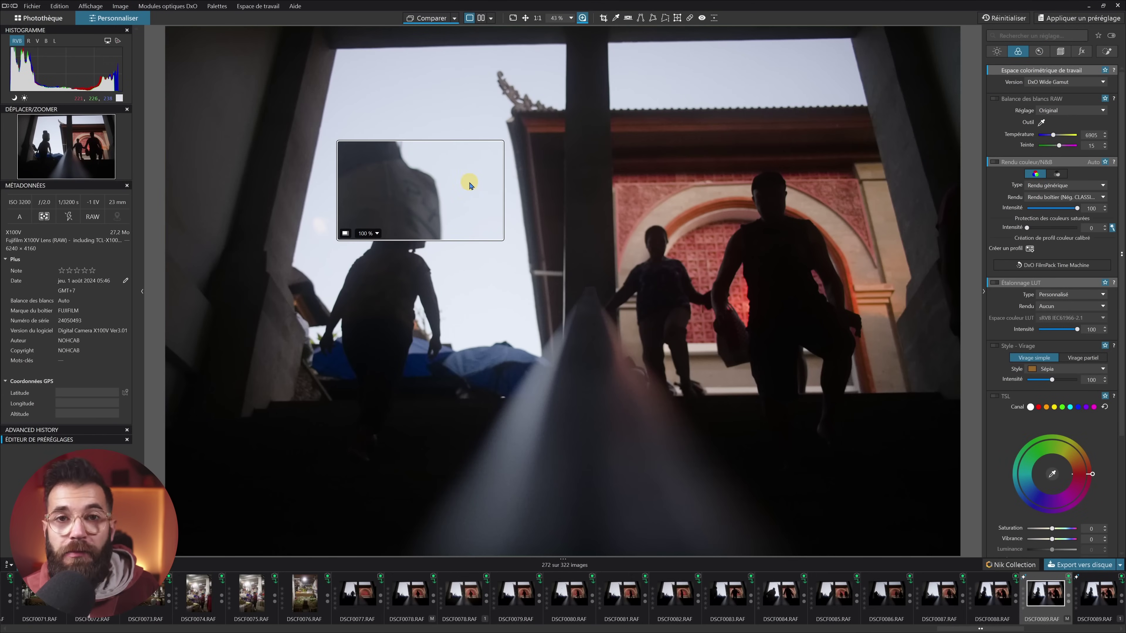
left_click(347, 233)
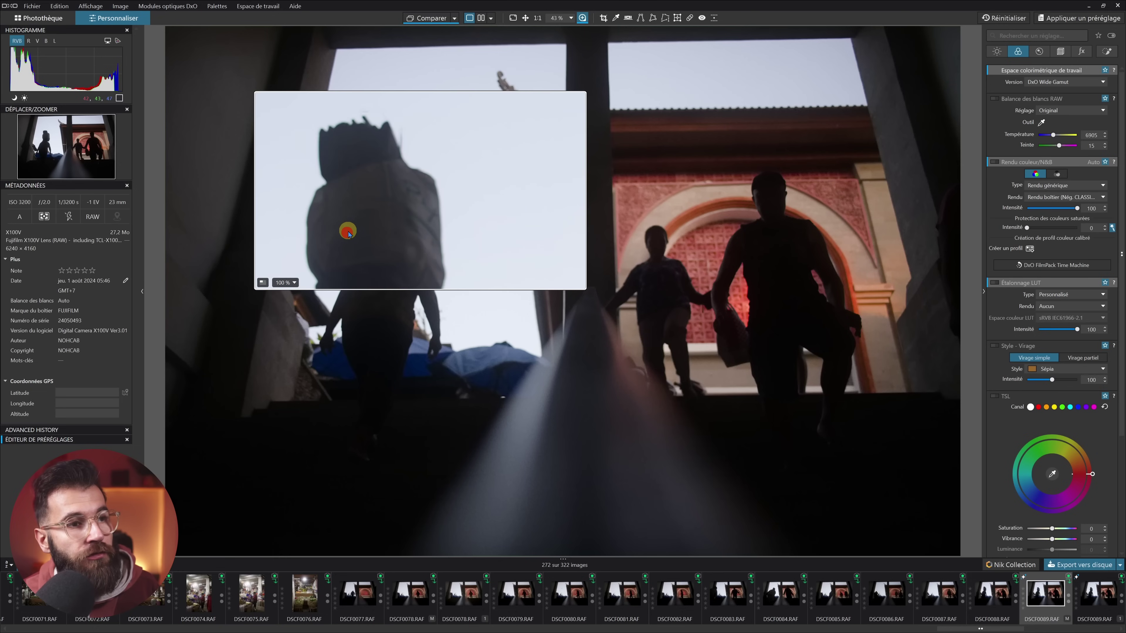
left_click(450, 228)
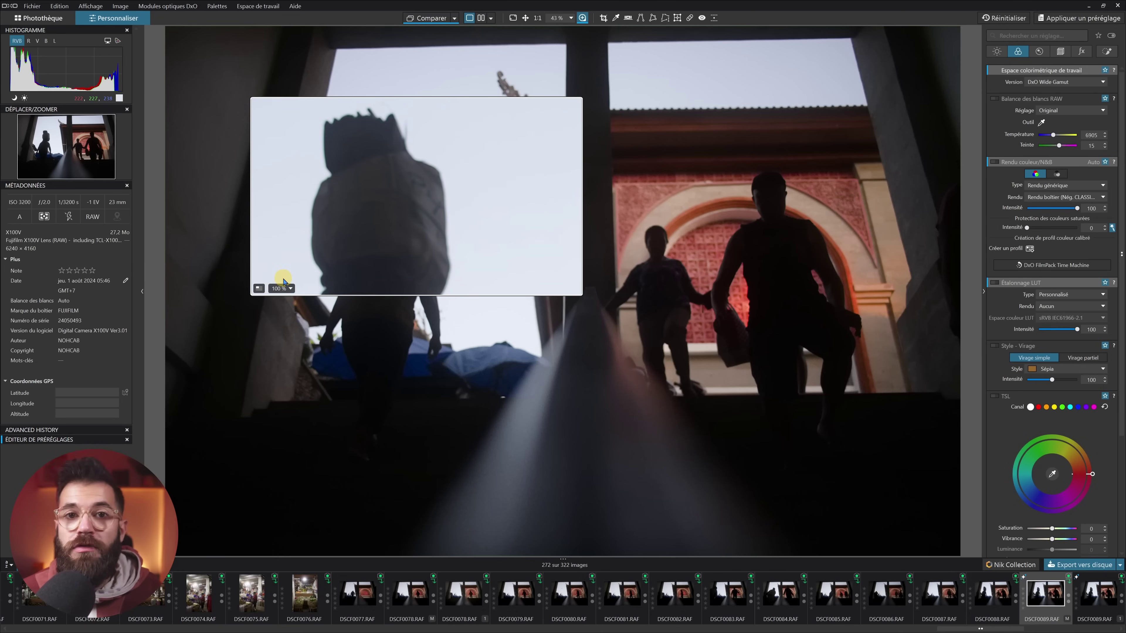
left_click(260, 288)
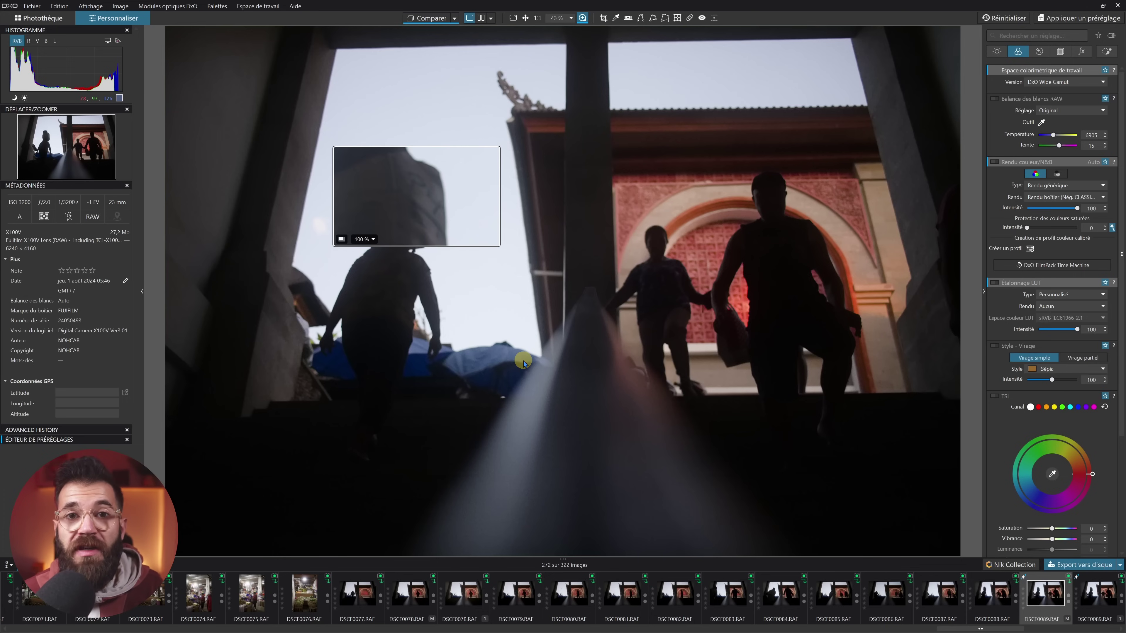
left_click_drag(414, 196, 510, 99)
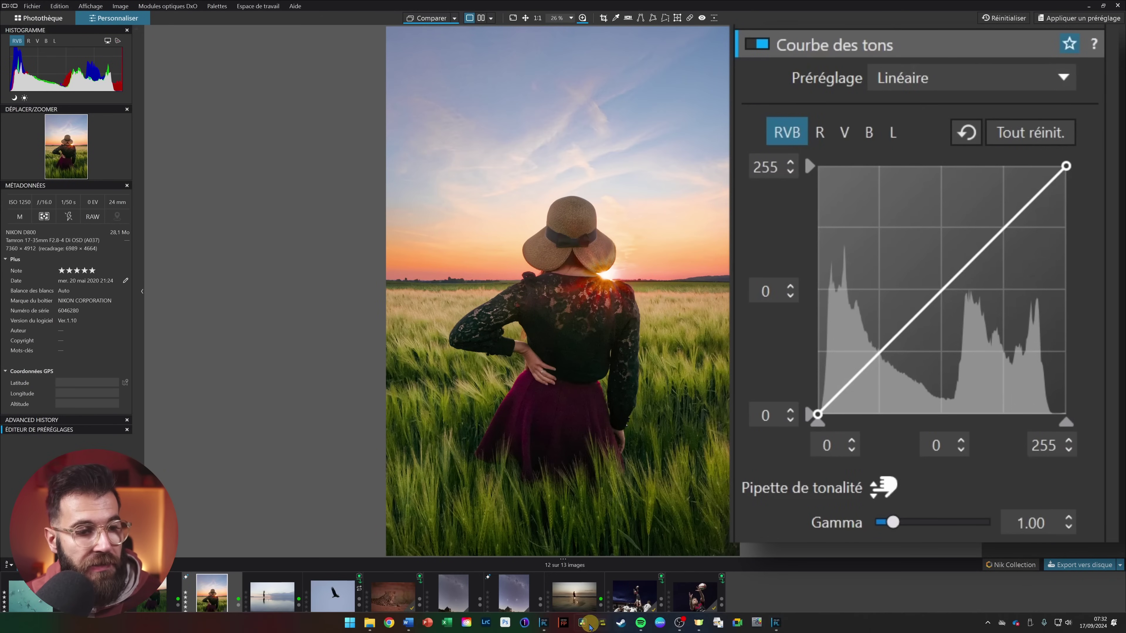
Try the Contraste moyen (RVB) preset on the tone curve of the wheat-field portrait, then reset the whole curve
left_click(545, 624)
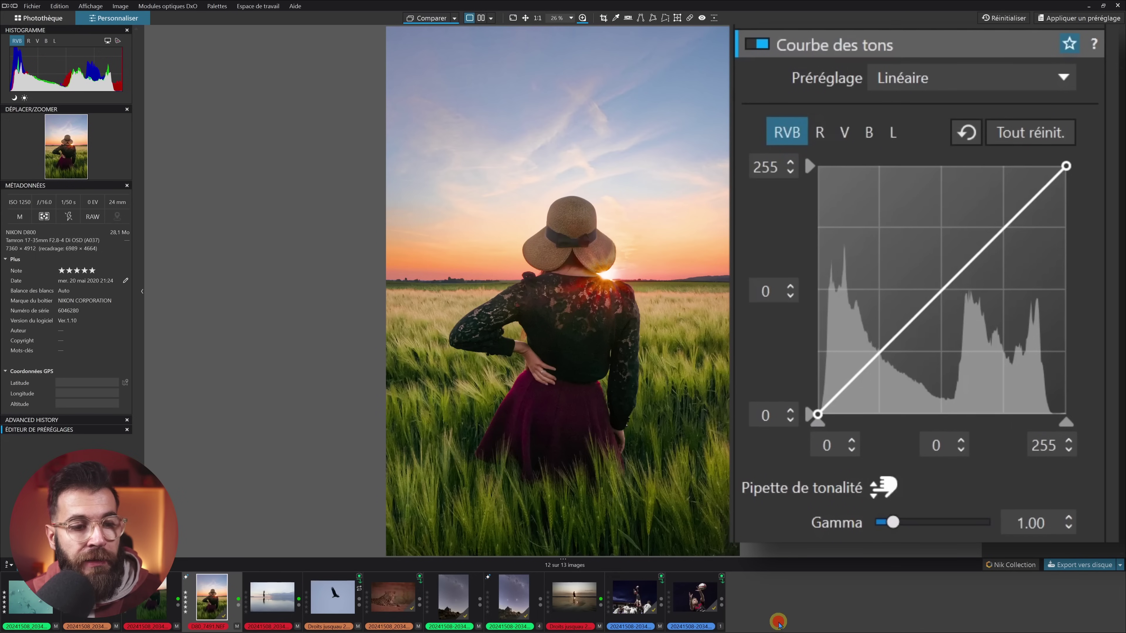
left_click(779, 622)
left_click(899, 75)
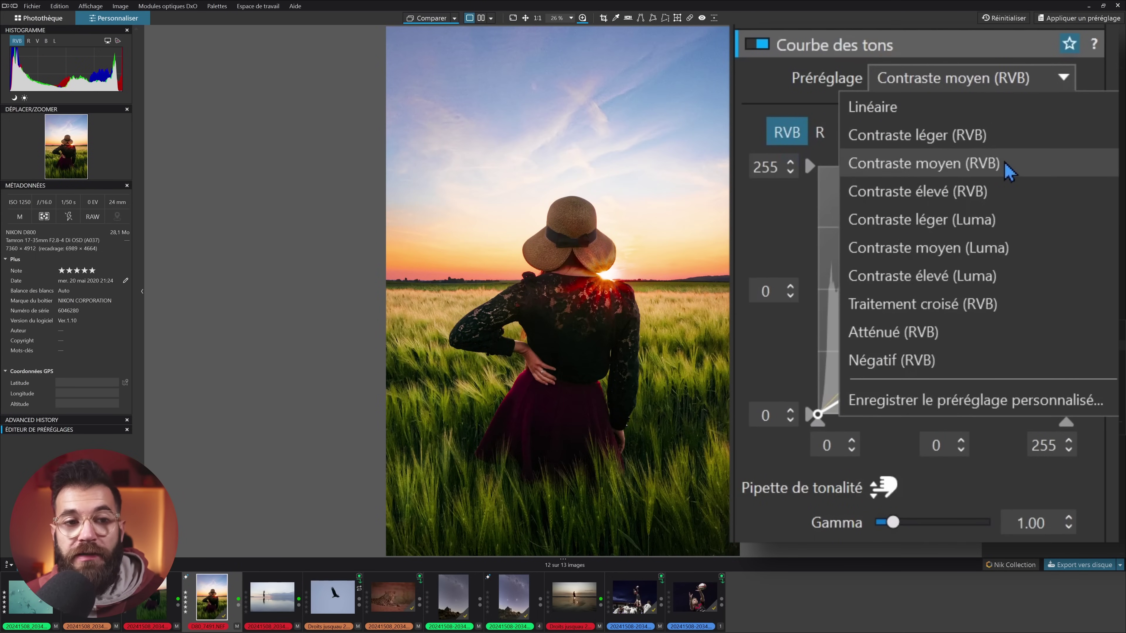
left_click(1008, 170)
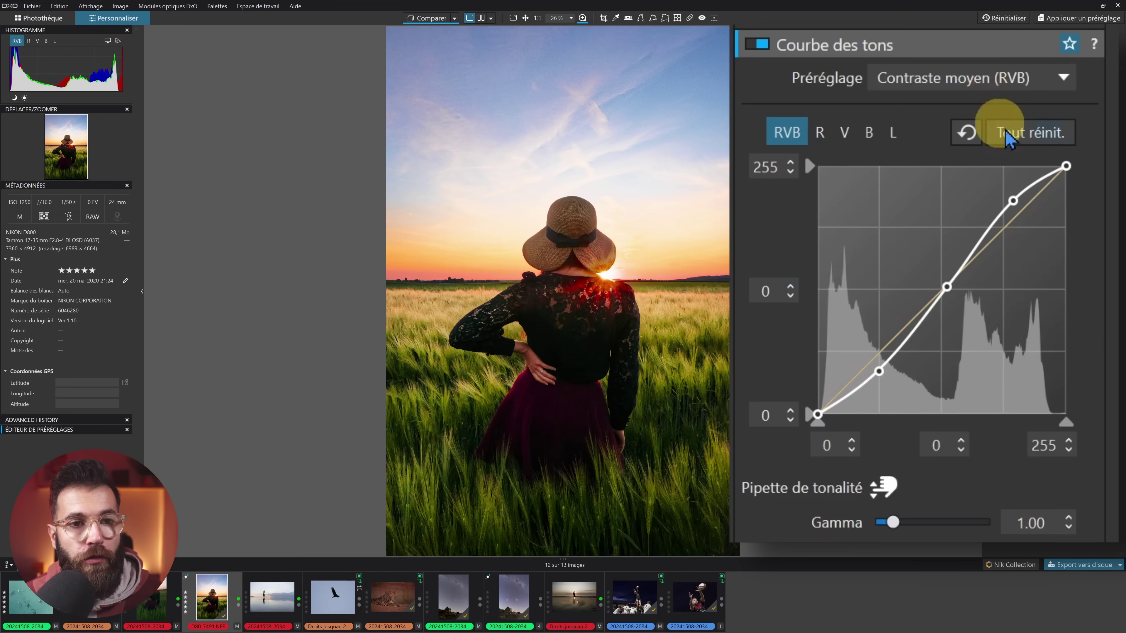
left_click(1032, 133)
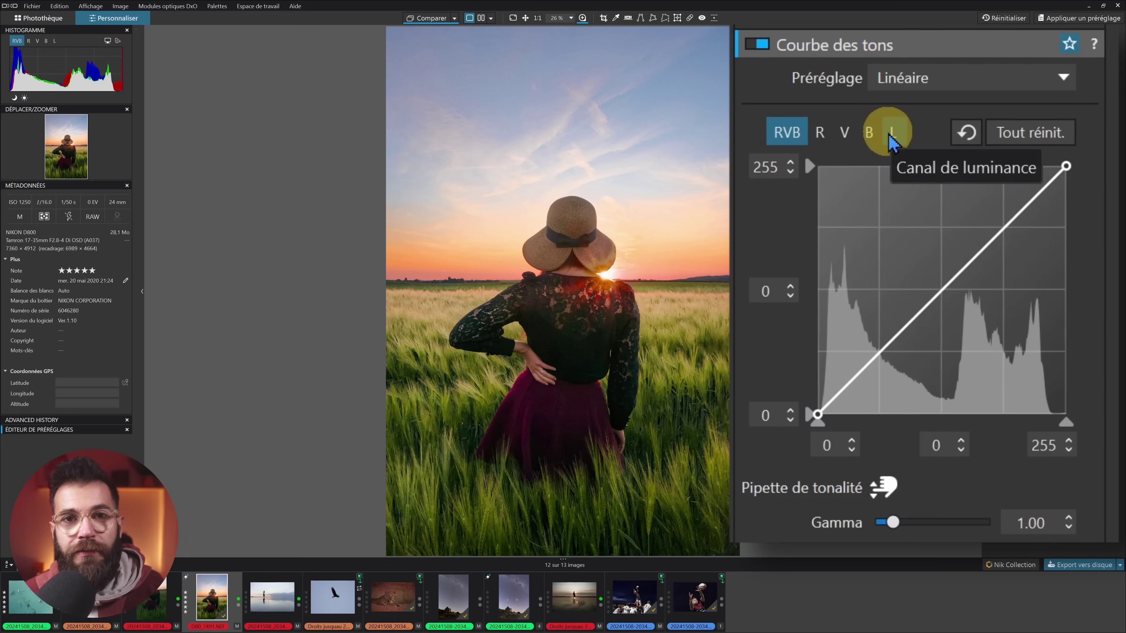
Darken the photo by pulling an RVB curve point to input 93, output 34, then reset the whole curve
left_click(880, 351)
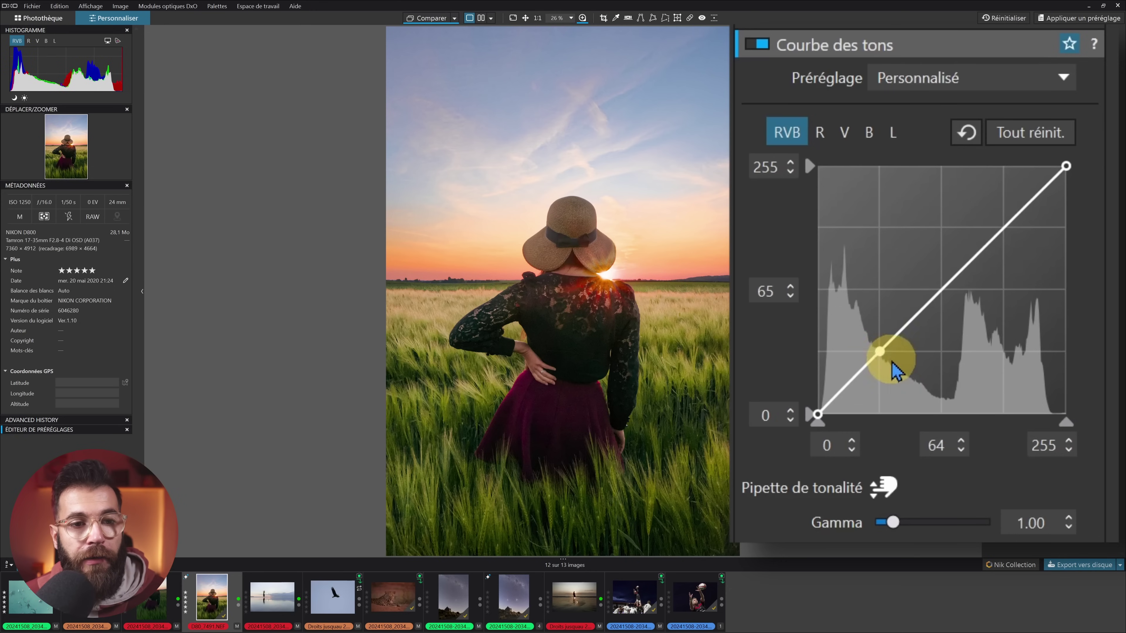
left_click(882, 356)
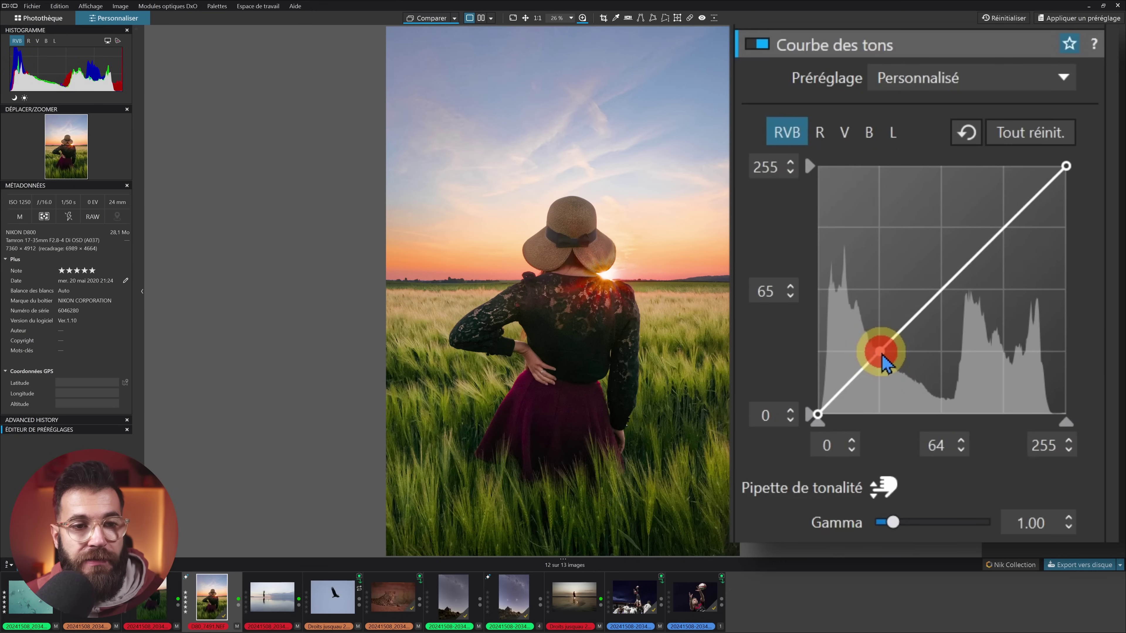
left_click_drag(886, 359, 912, 389)
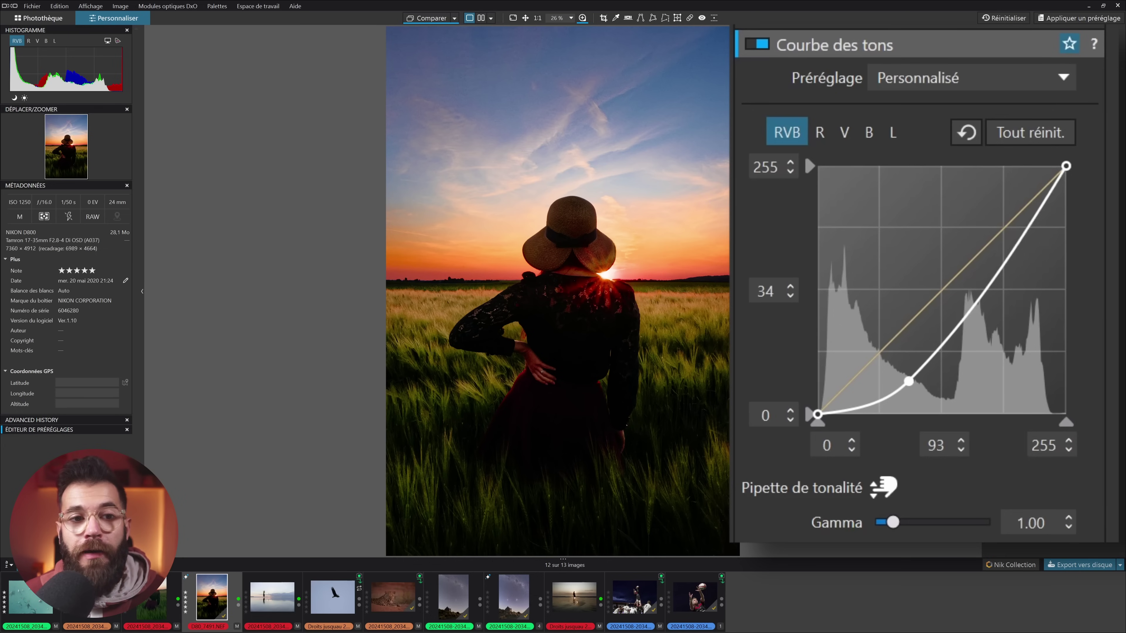
left_click(1028, 134)
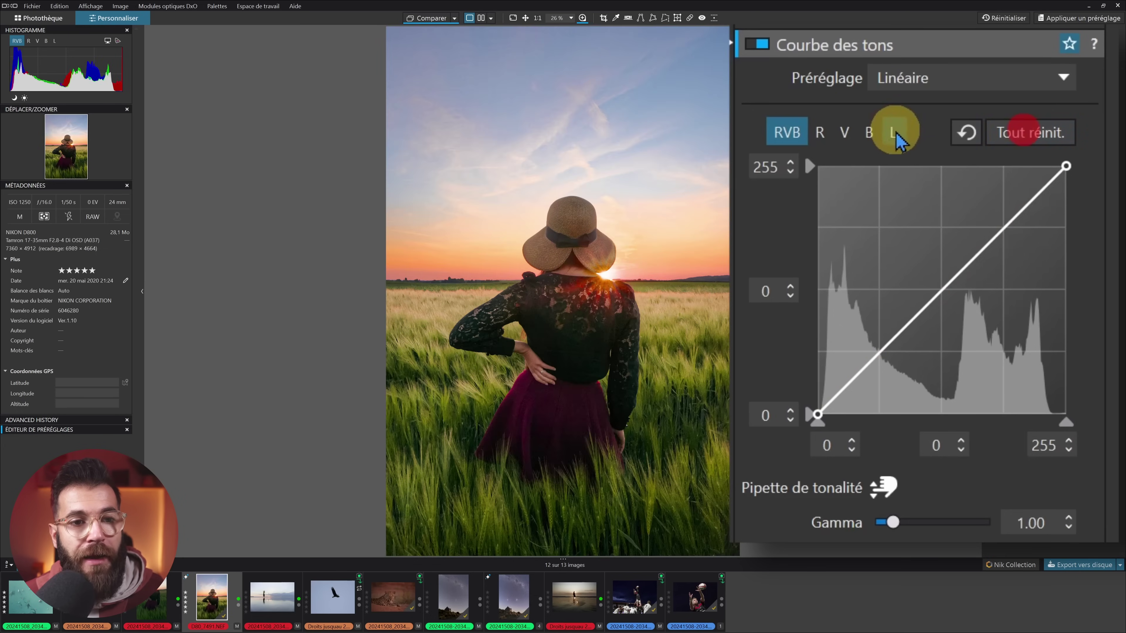
Darken the photo on the luminance channel by pulling a curve point to input 86, output 31, then reset the whole curve
left_click(894, 133)
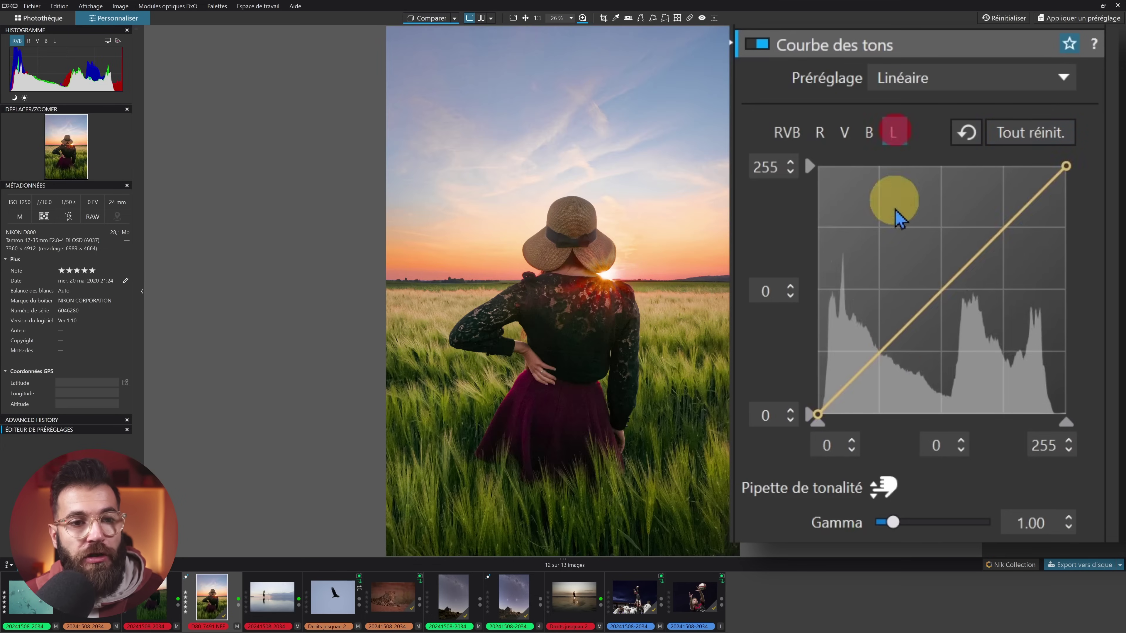
left_click(881, 351)
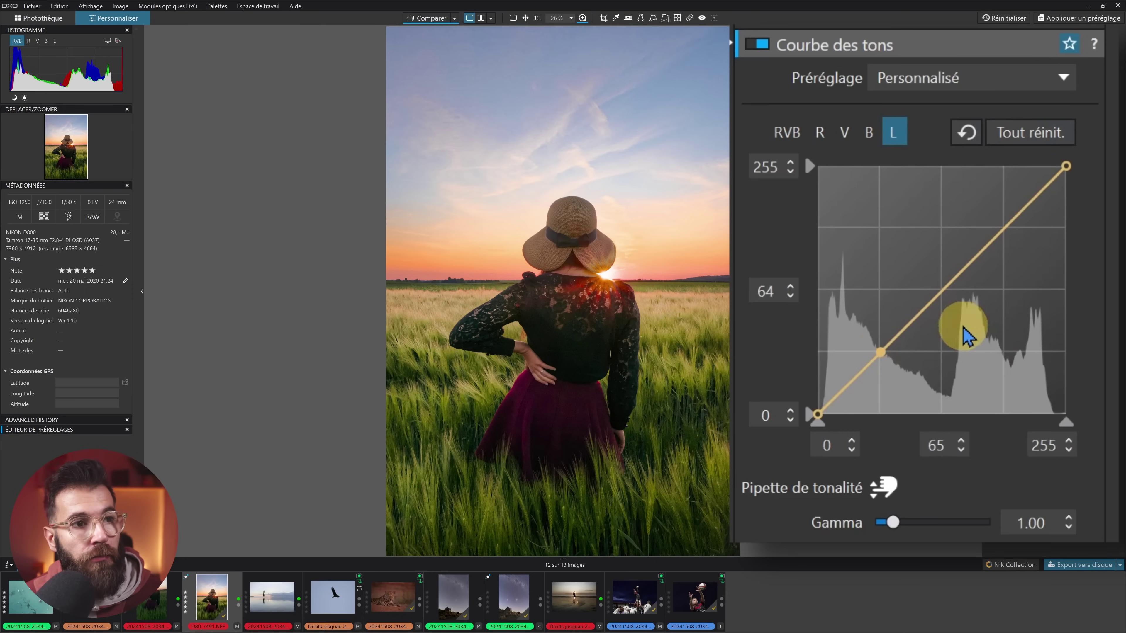
left_click(884, 356)
left_click_drag(887, 360, 904, 389)
left_click(539, 257)
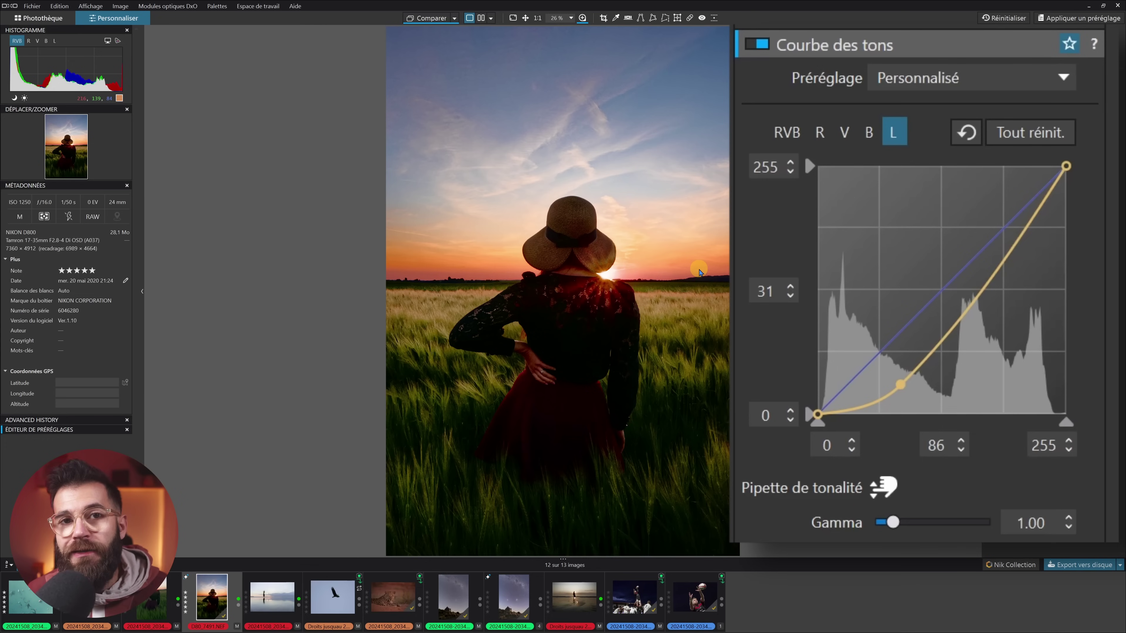
left_click(1037, 131)
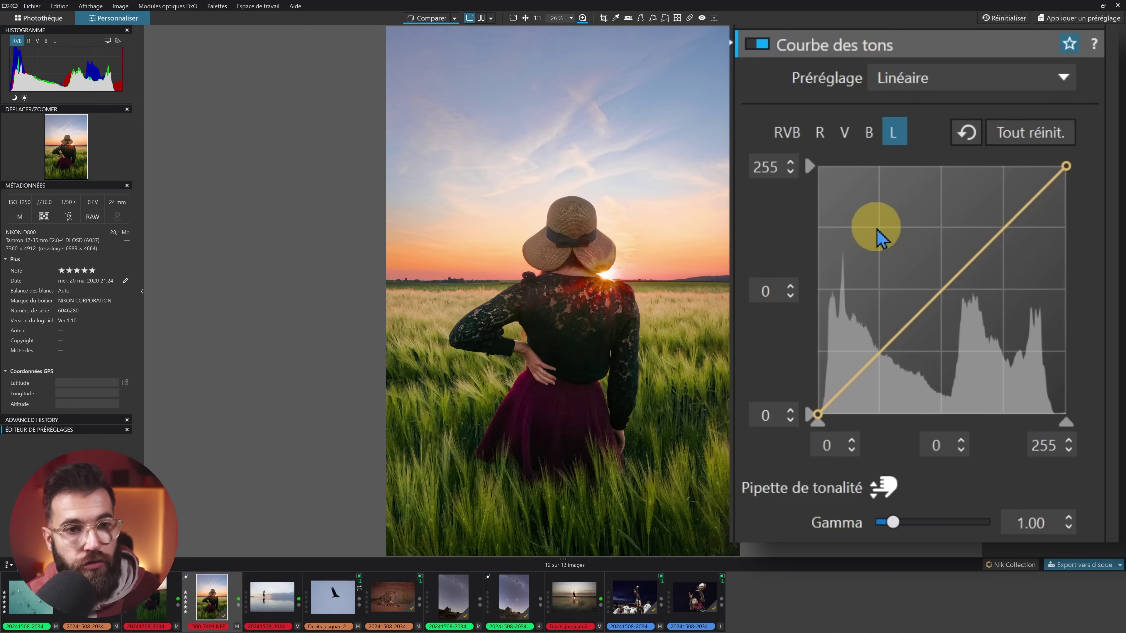
On the RVB curve, sample the bright sky beside the hat with the tonality picker, then reset the whole curve
left_click(796, 132)
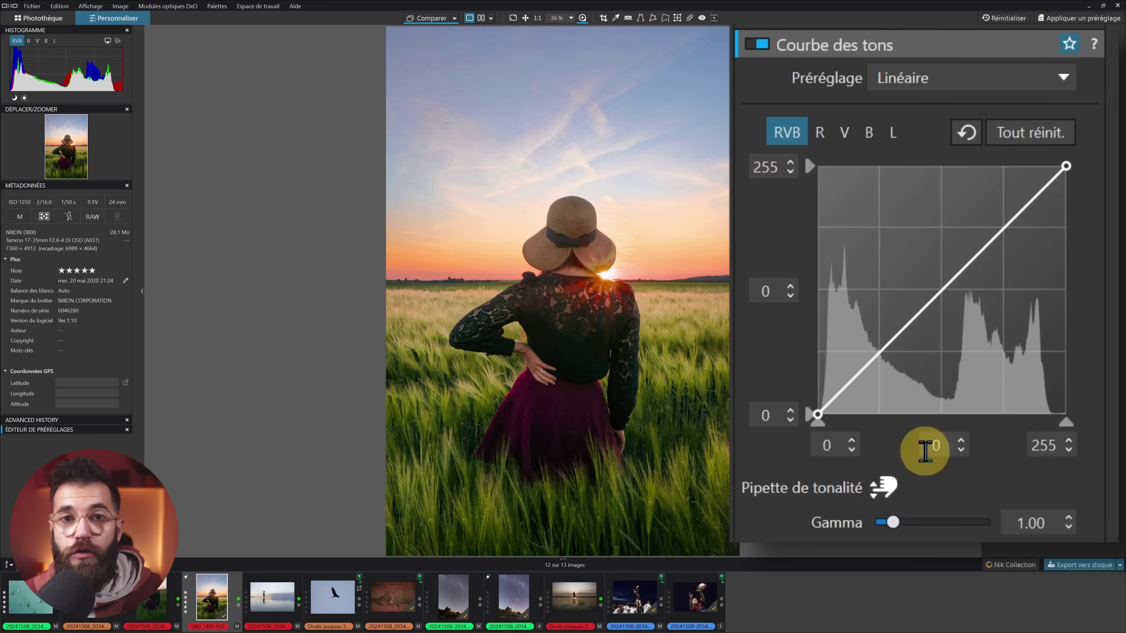
left_click(888, 500)
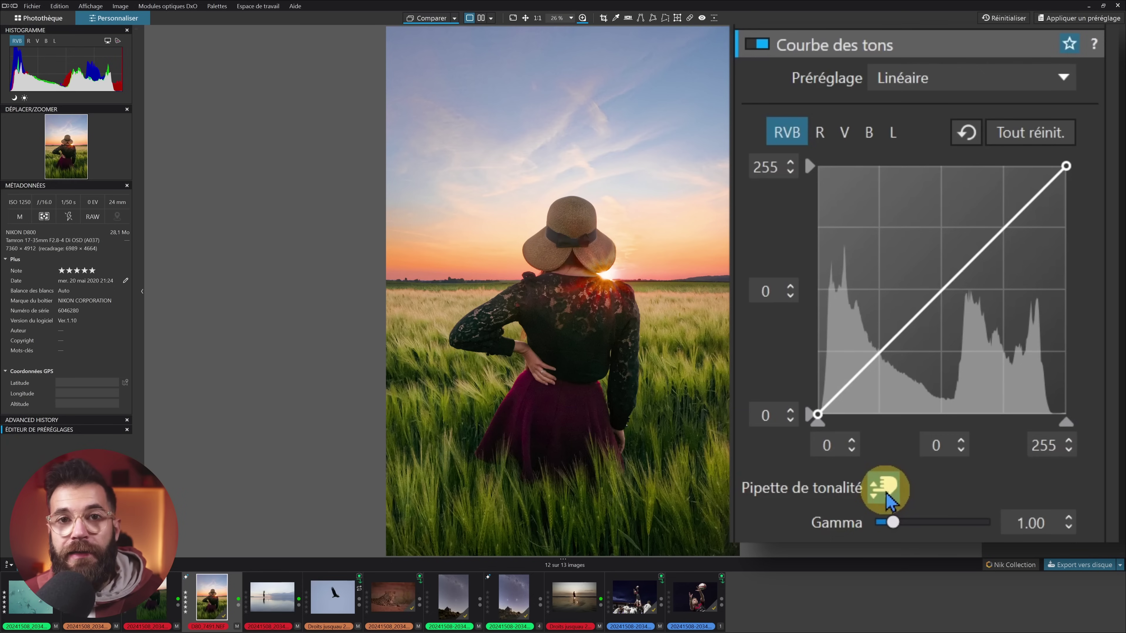
left_click(625, 212)
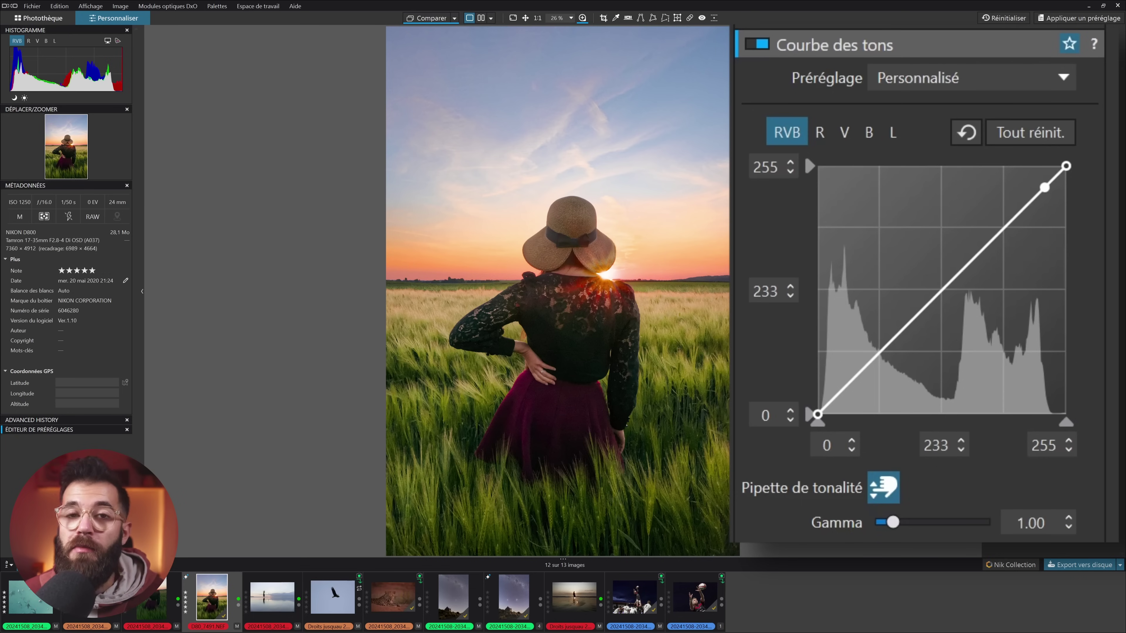
left_click(1031, 133)
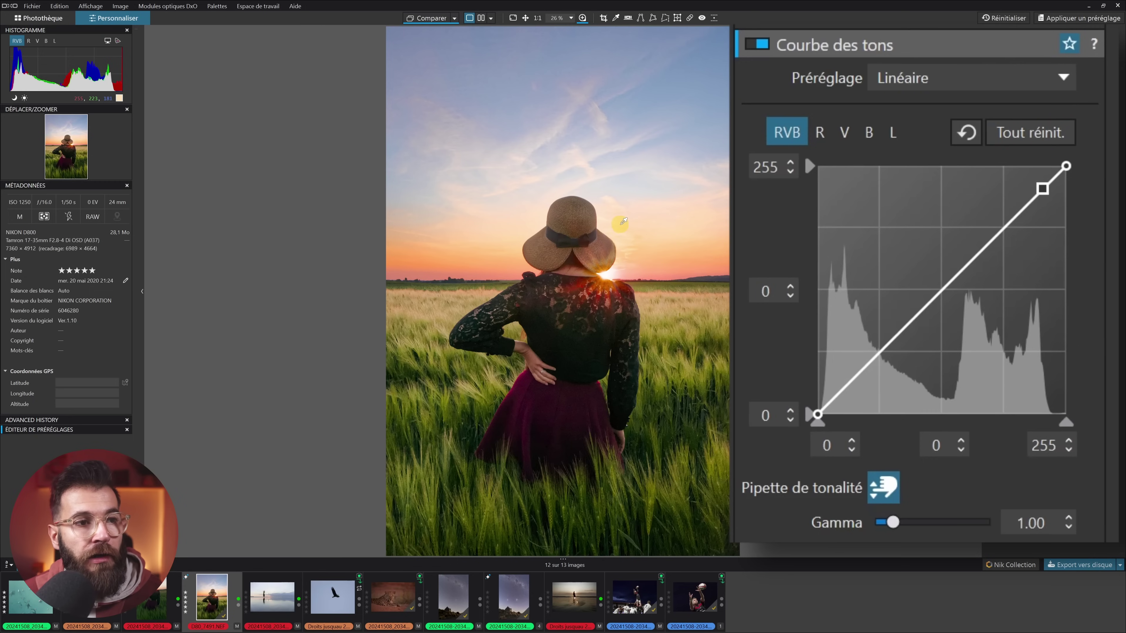
With the tonality picker, pull the horizon sky's curve point at input 194 to output 186 and raise a grass point at input 45
left_click(687, 263)
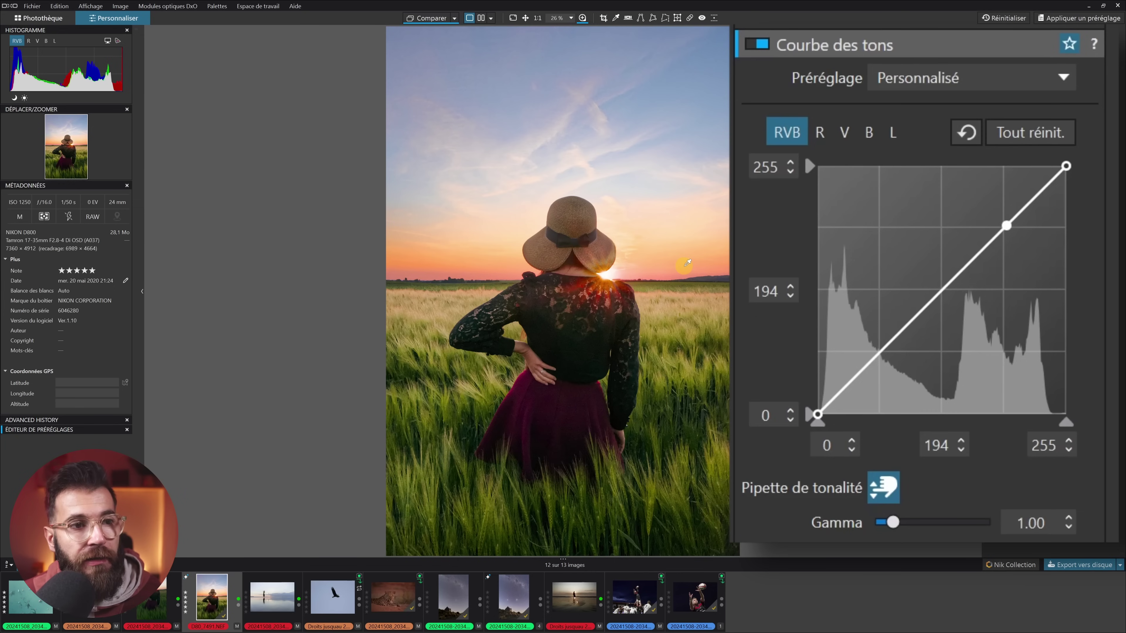
left_click_drag(688, 263, 682, 250)
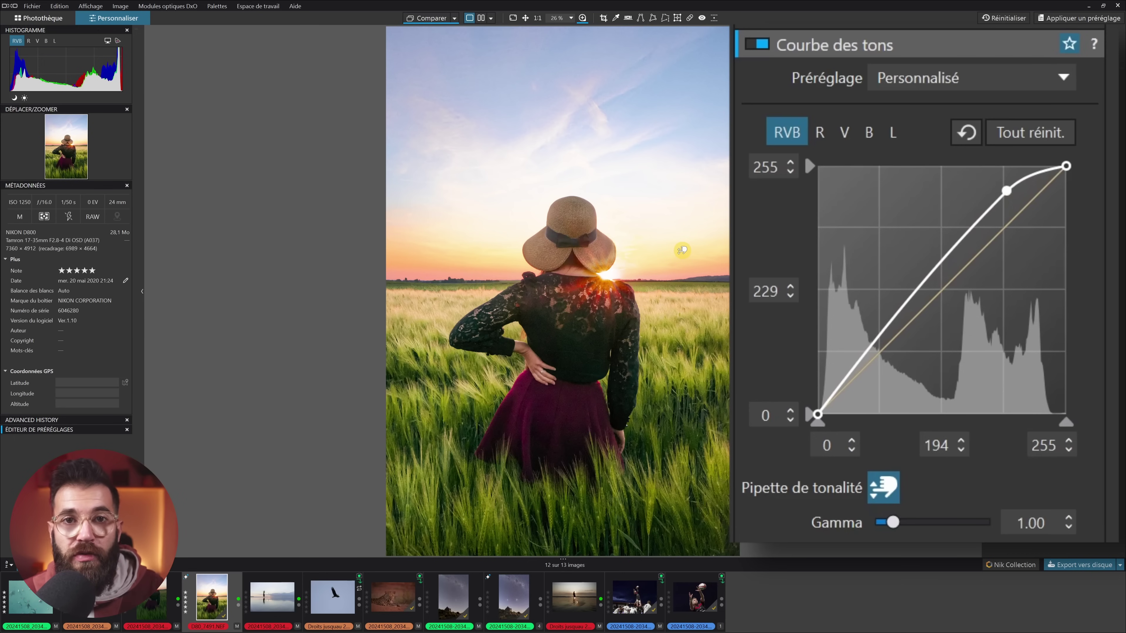
left_click_drag(682, 250, 686, 269)
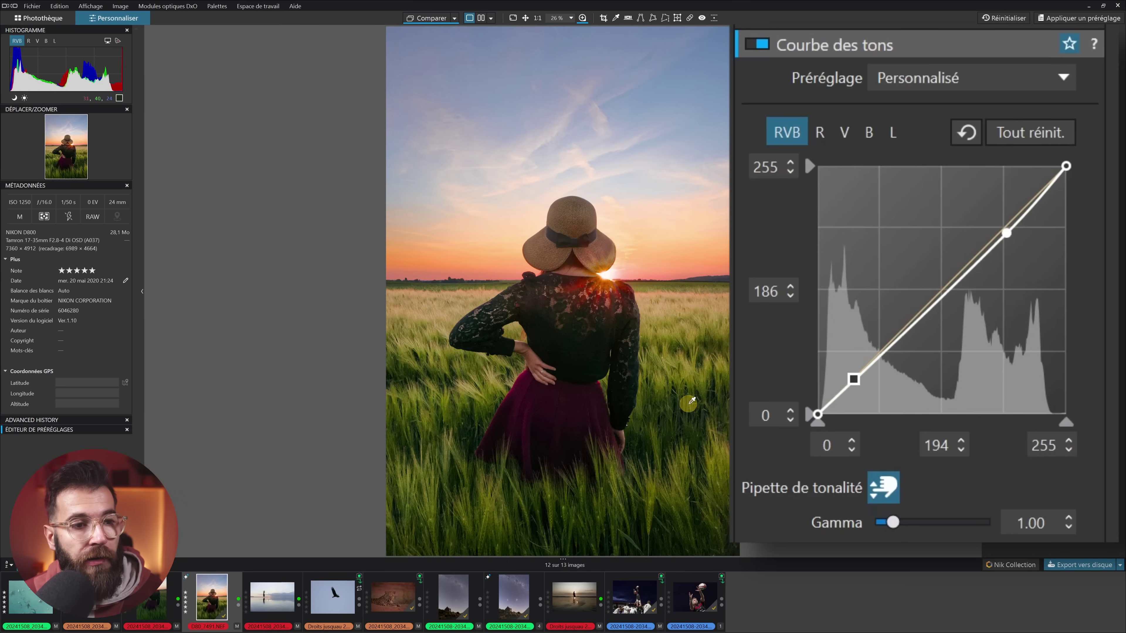
left_click(694, 393)
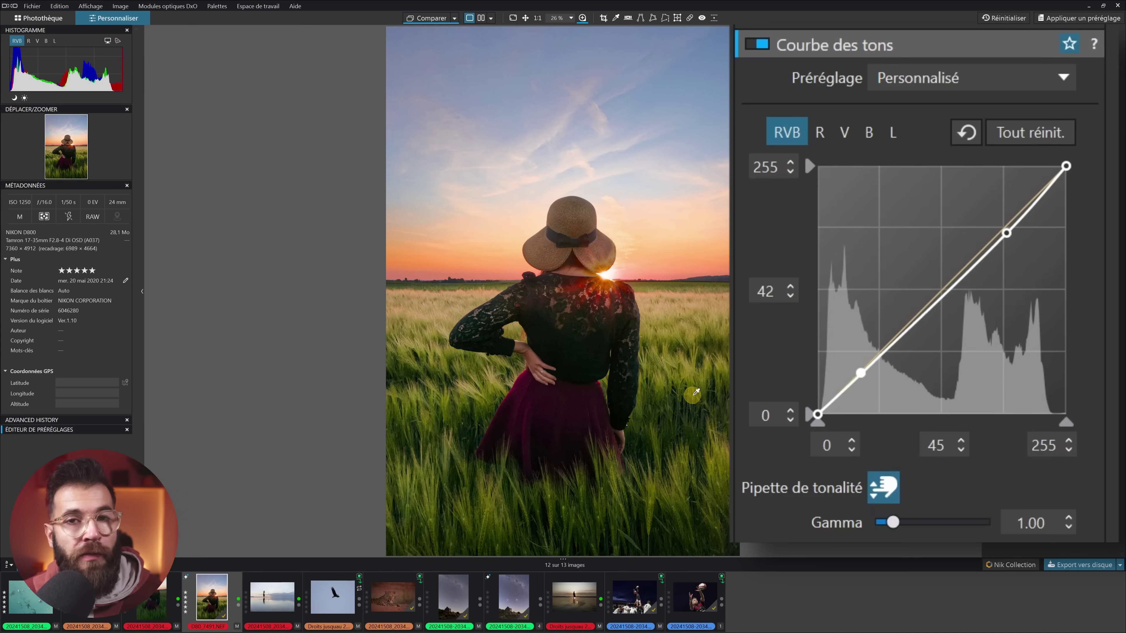
left_click_drag(694, 393, 694, 386)
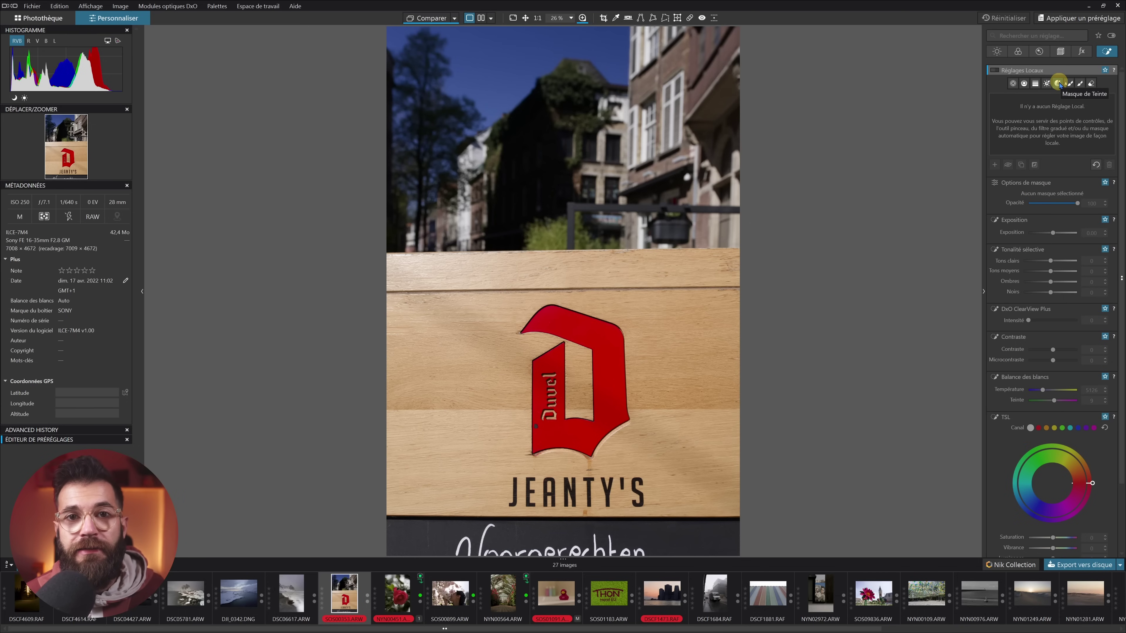
Try shifting the red Duvel logo to green with the global TSL wheel, narrowing the hue range to spare the wood, then reset the image
left_click(1018, 51)
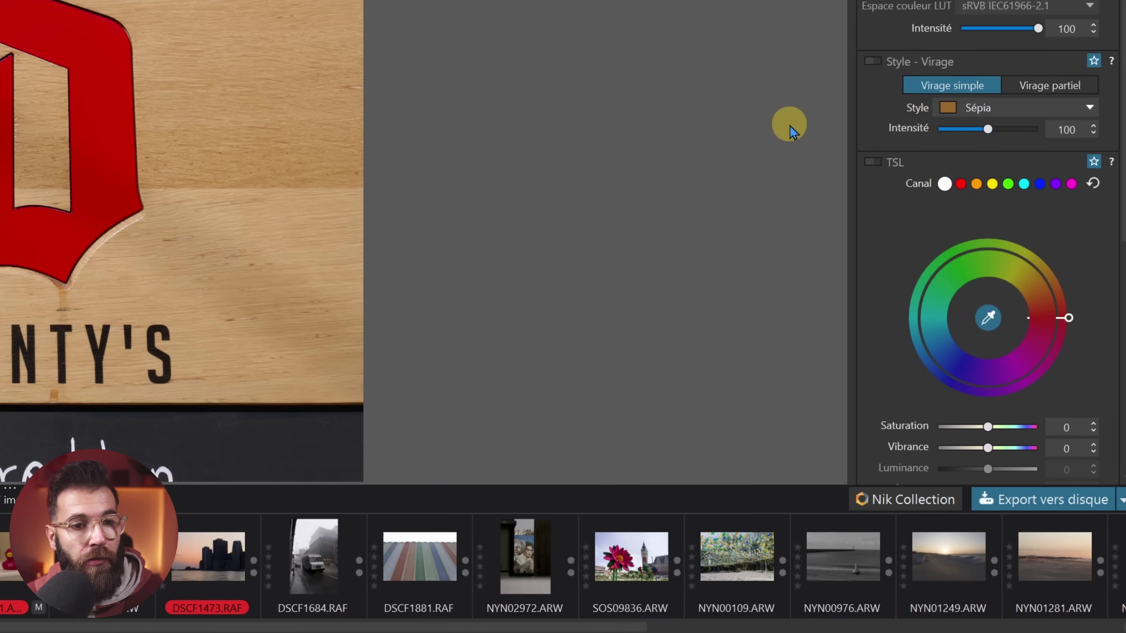
left_click(19, 21)
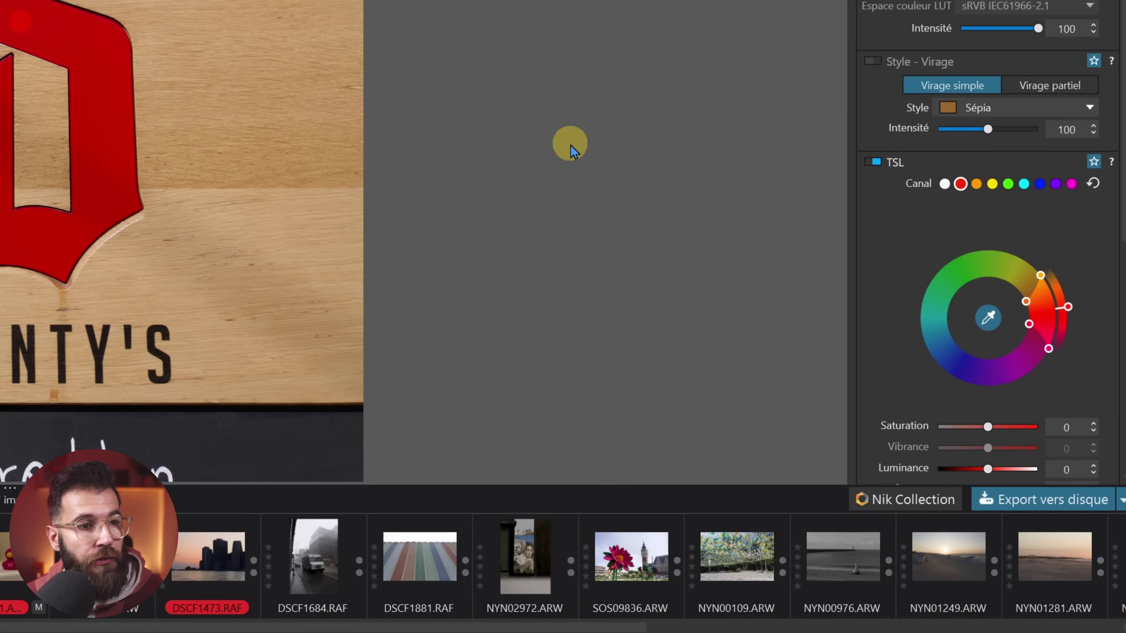
left_click_drag(1068, 309, 932, 251)
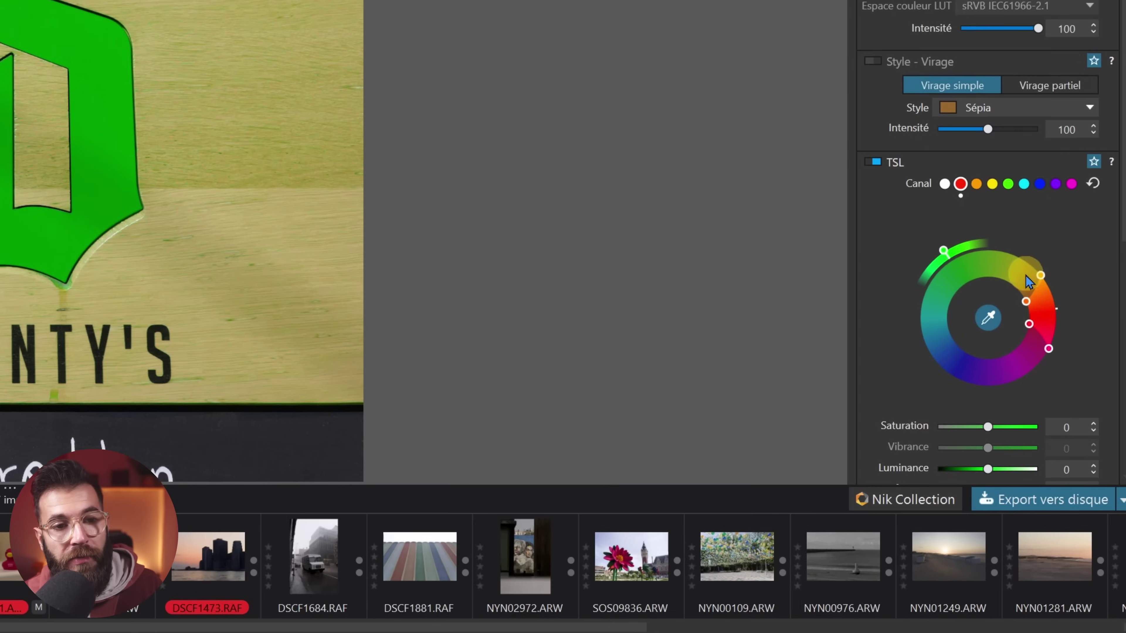
left_click_drag(1027, 308, 1034, 331)
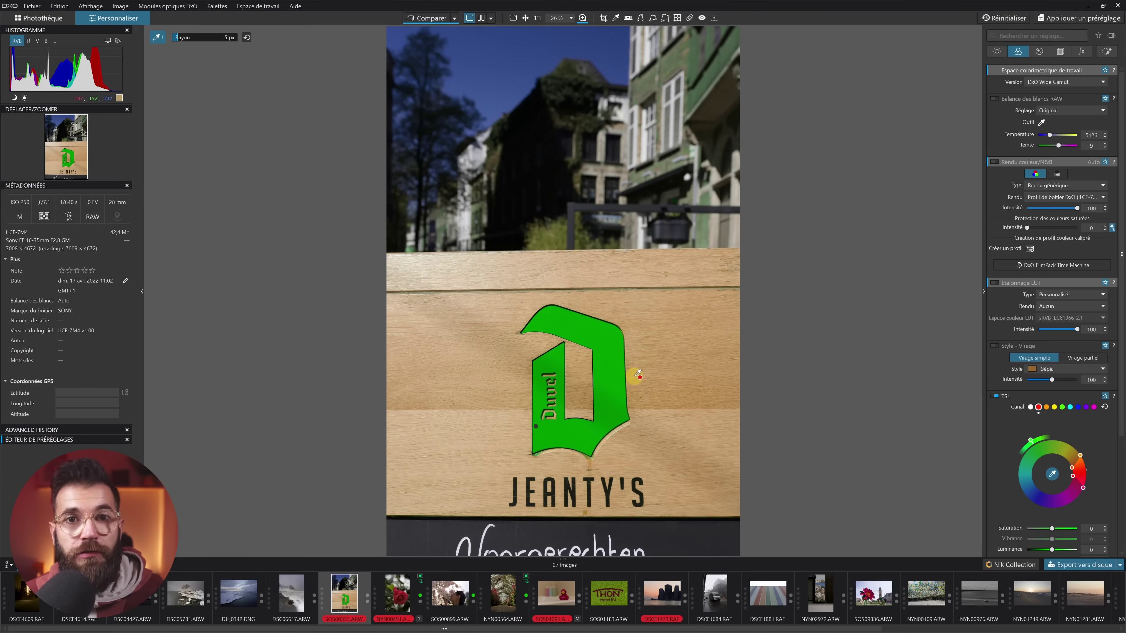
left_click(1005, 18)
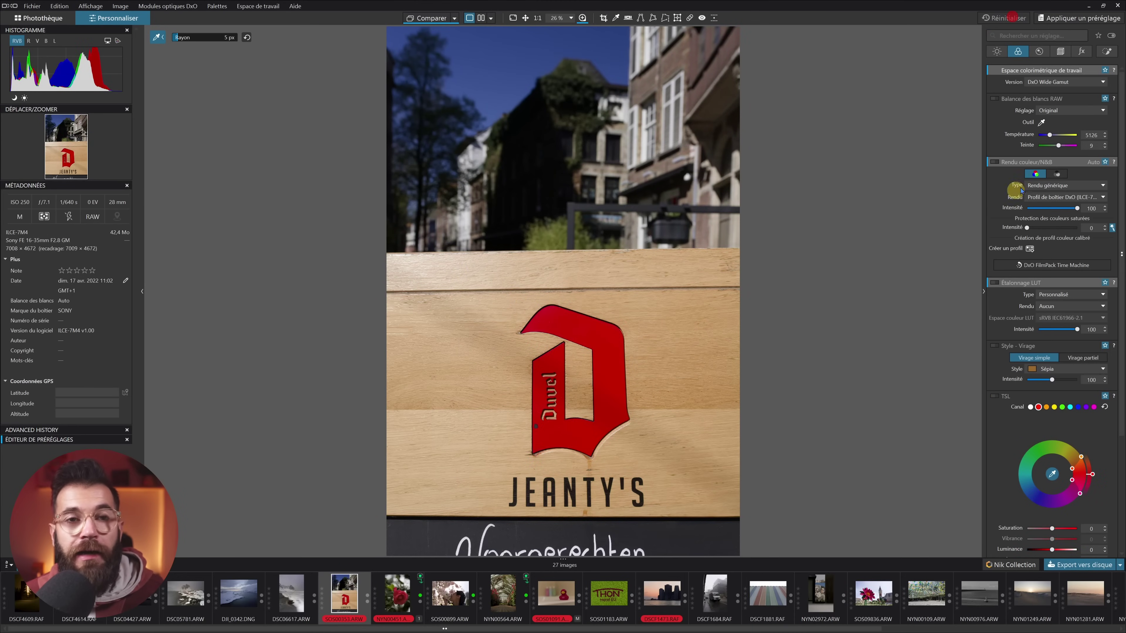
Add a local hue mask (Masque de teinte) sampled on the red Duvel logo
left_click(1107, 51)
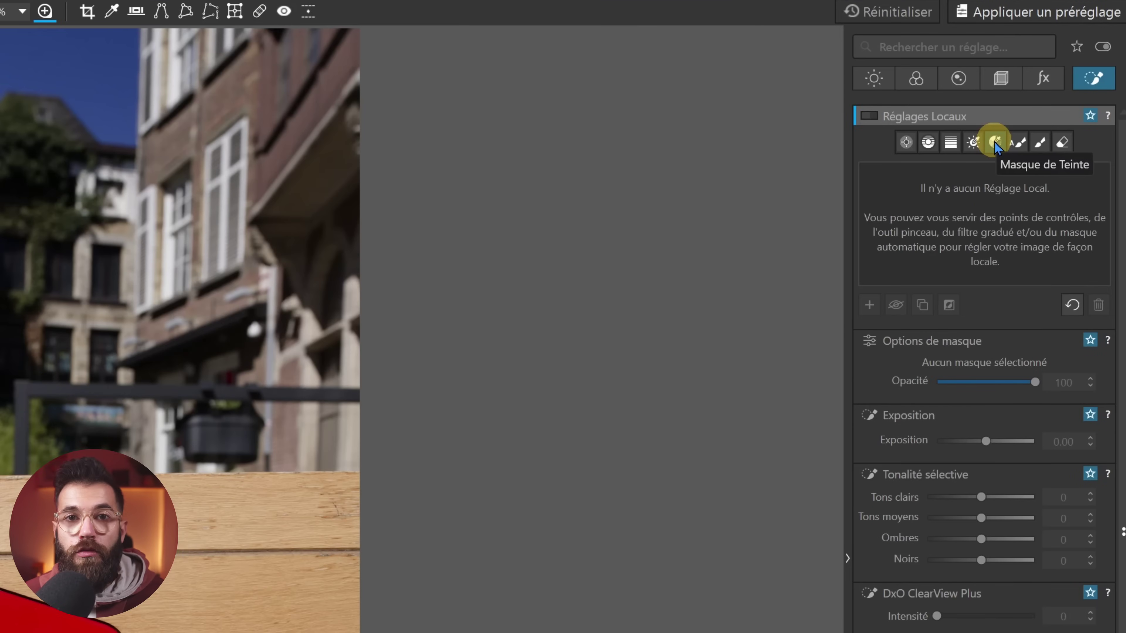
left_click(994, 142)
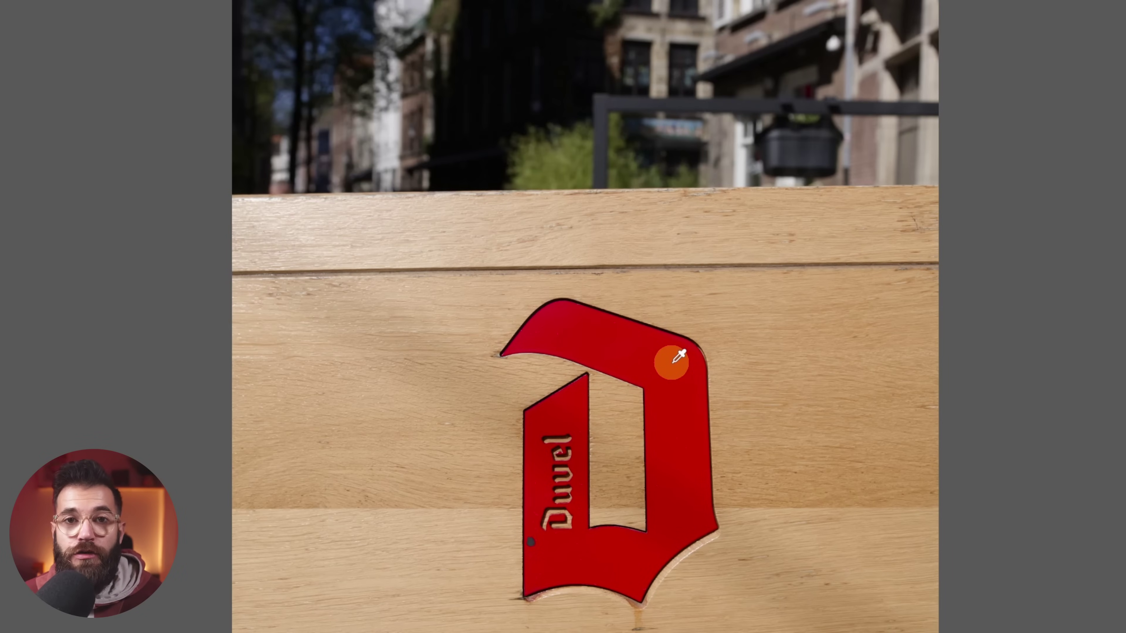
left_click(672, 363)
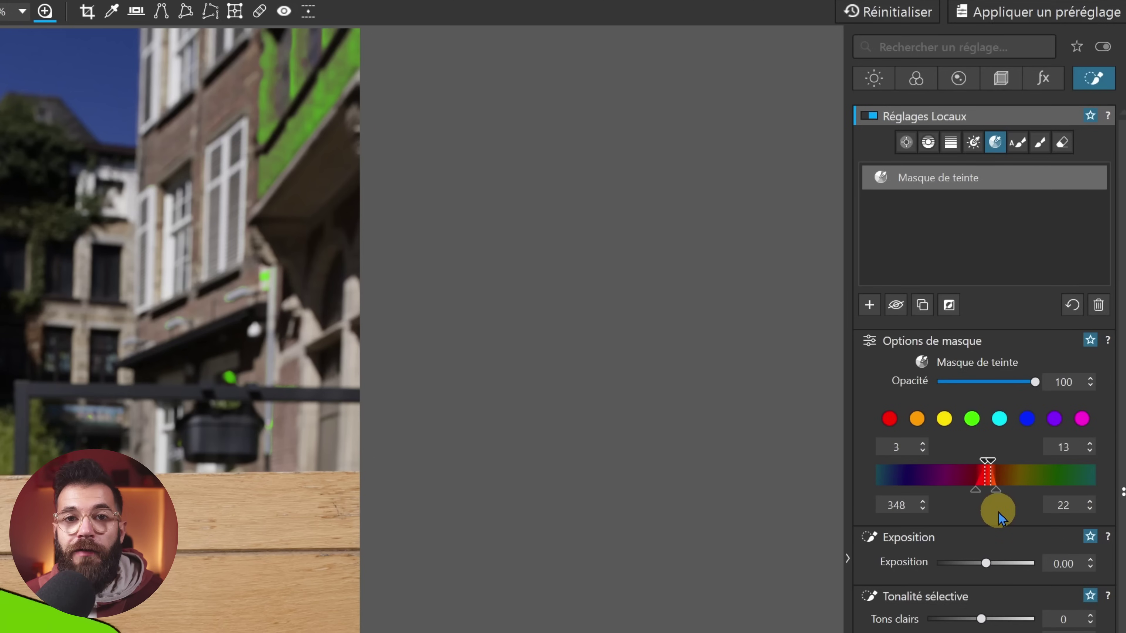
Try the red colour preset on the hue mask, widen its outer limits to 298 and 70, and shift the whole range along the spectrum
left_click(894, 428)
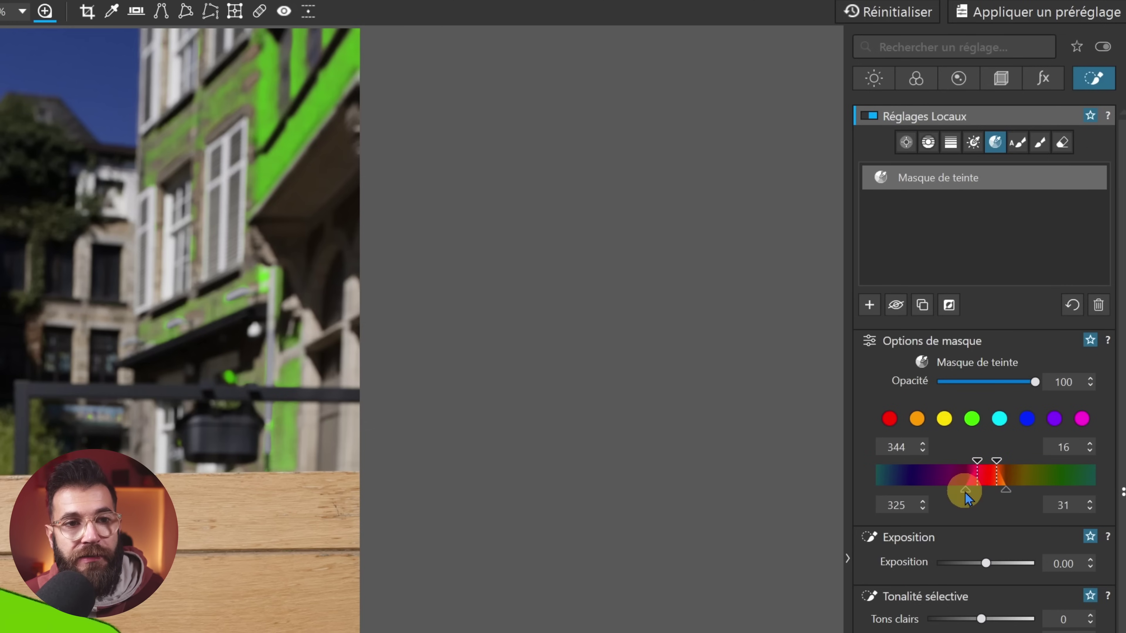
left_click_drag(966, 493, 1030, 490)
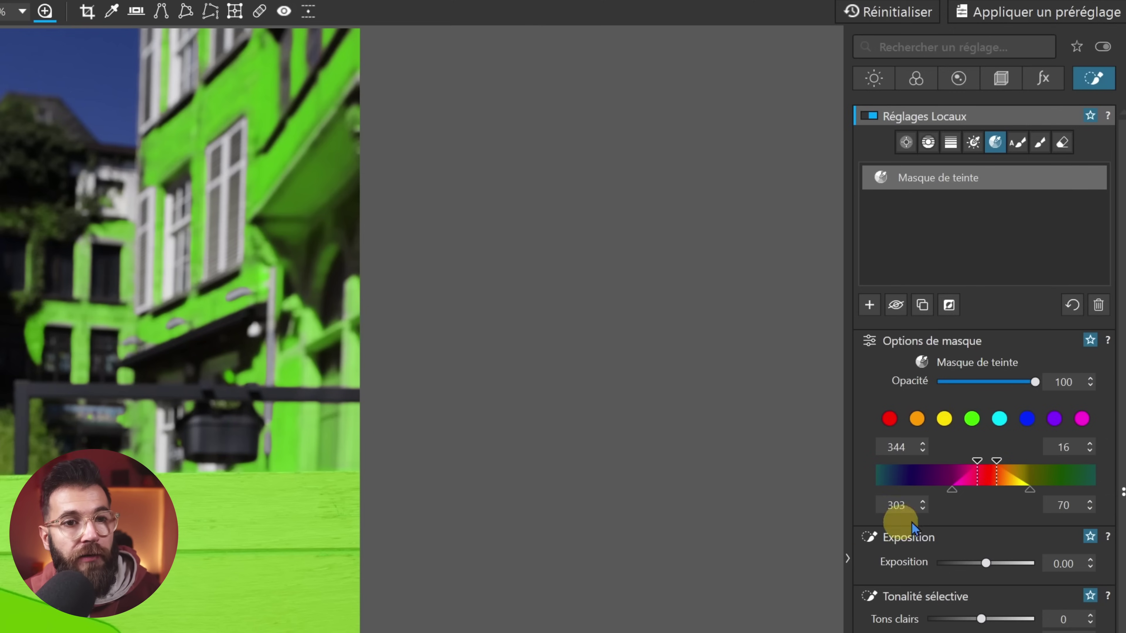
left_click_drag(956, 494, 926, 489)
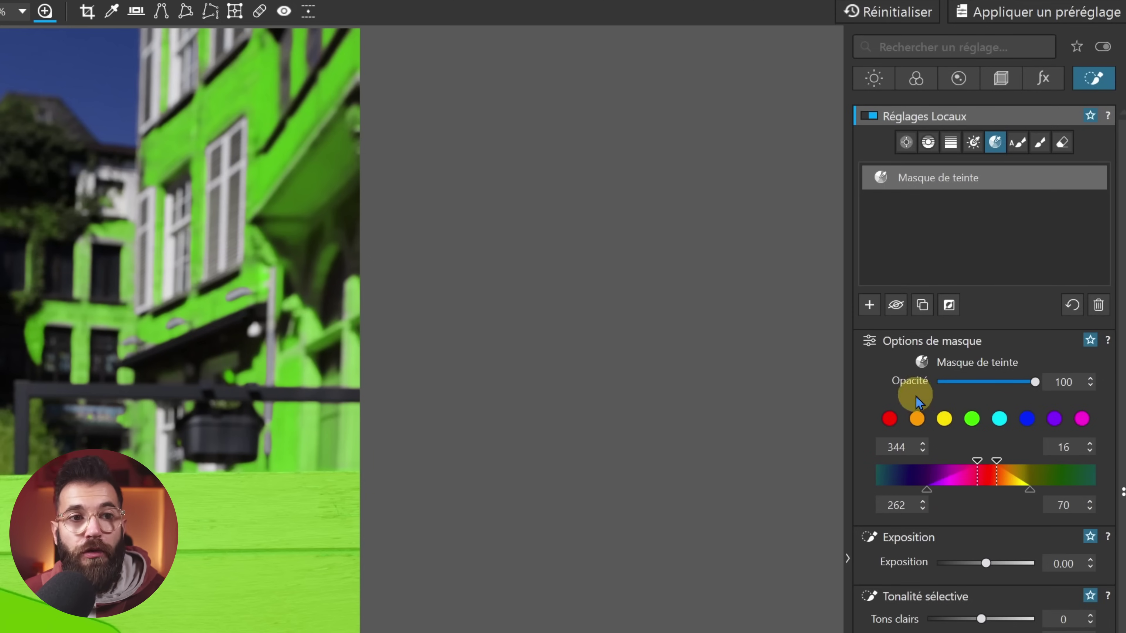
left_click_drag(927, 492, 949, 490)
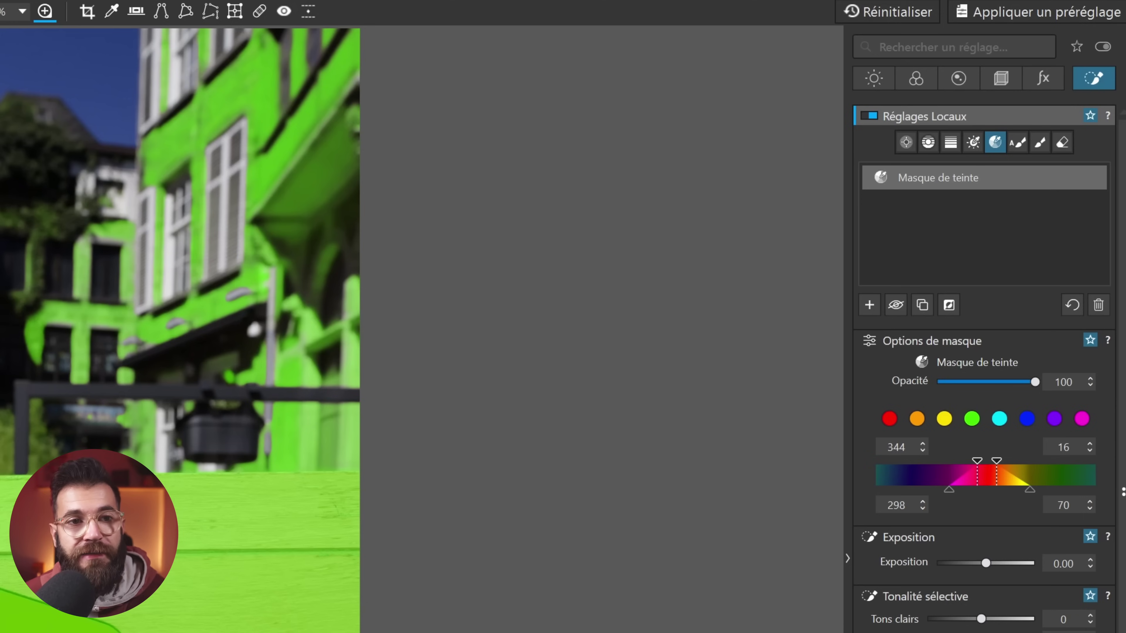
left_click_drag(988, 472, 1055, 473)
Resample the hue mask on the red logo and rotate its local TSL hue so the logo turns green
left_click(603, 330)
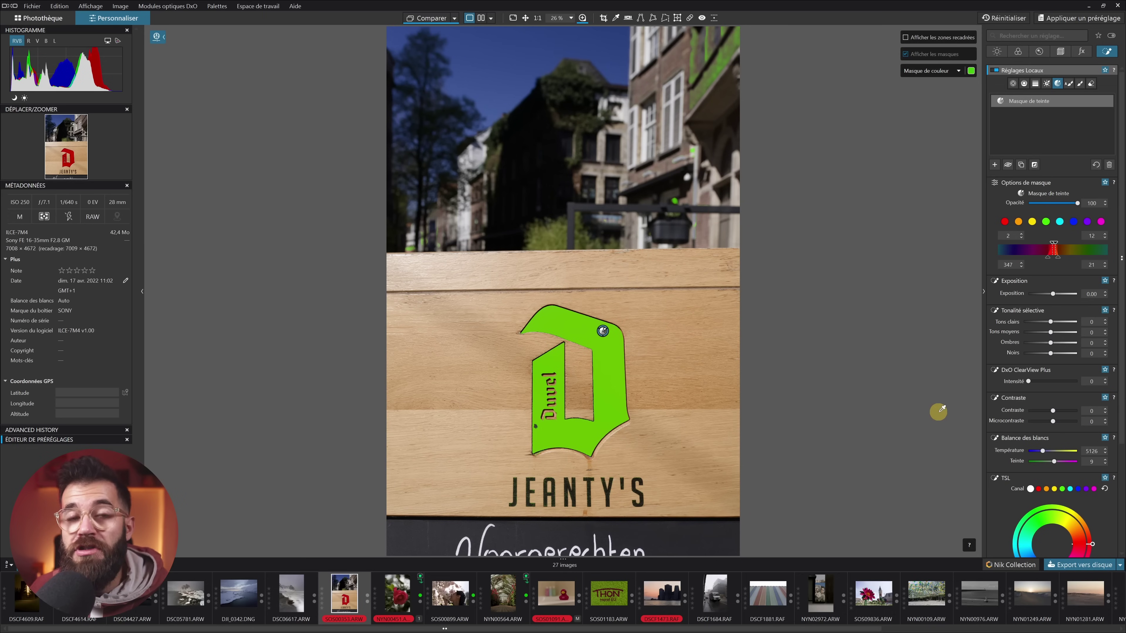
scroll(997, 455, "down", 2)
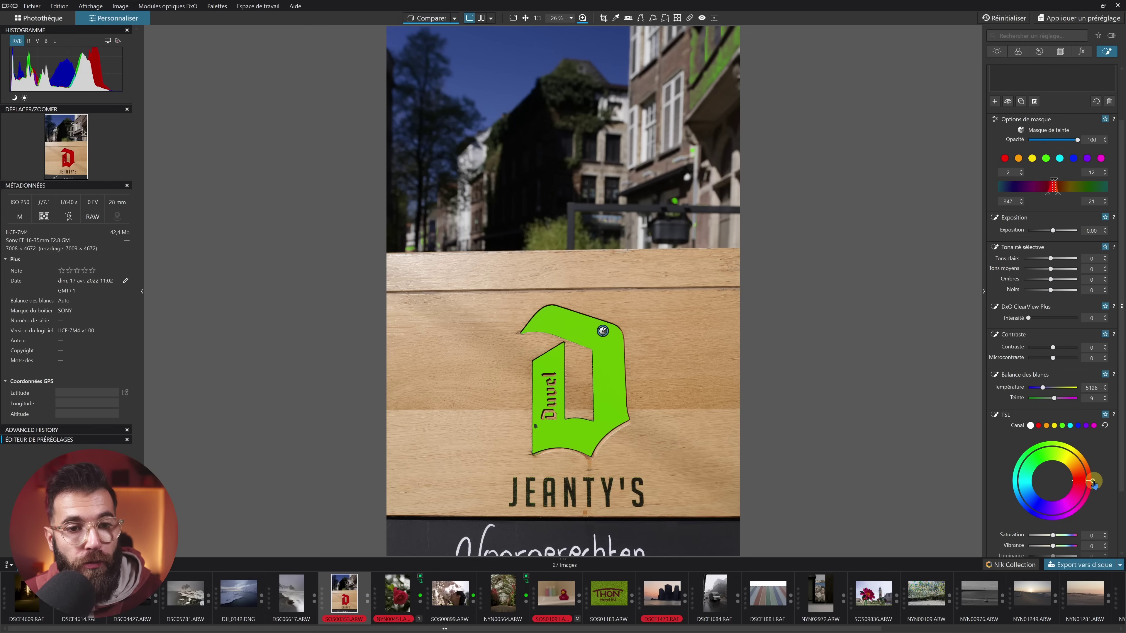
left_click_drag(1092, 484, 1049, 516)
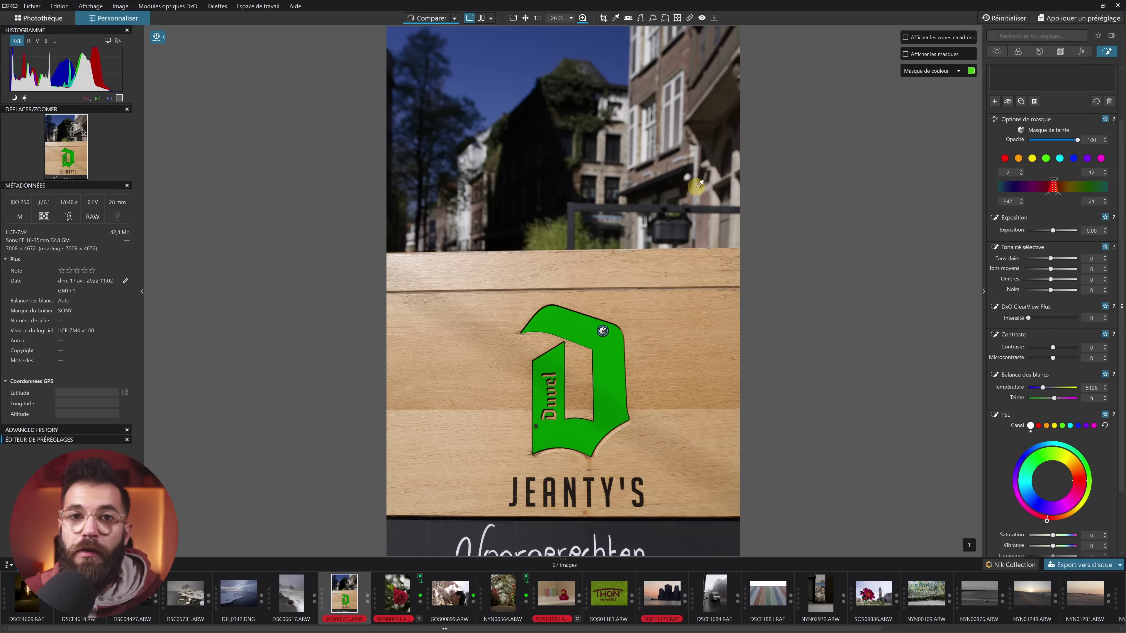
Display the masks and erase the hue mask from the buildings behind the wooden crate, keeping it on the logo
left_click(905, 55)
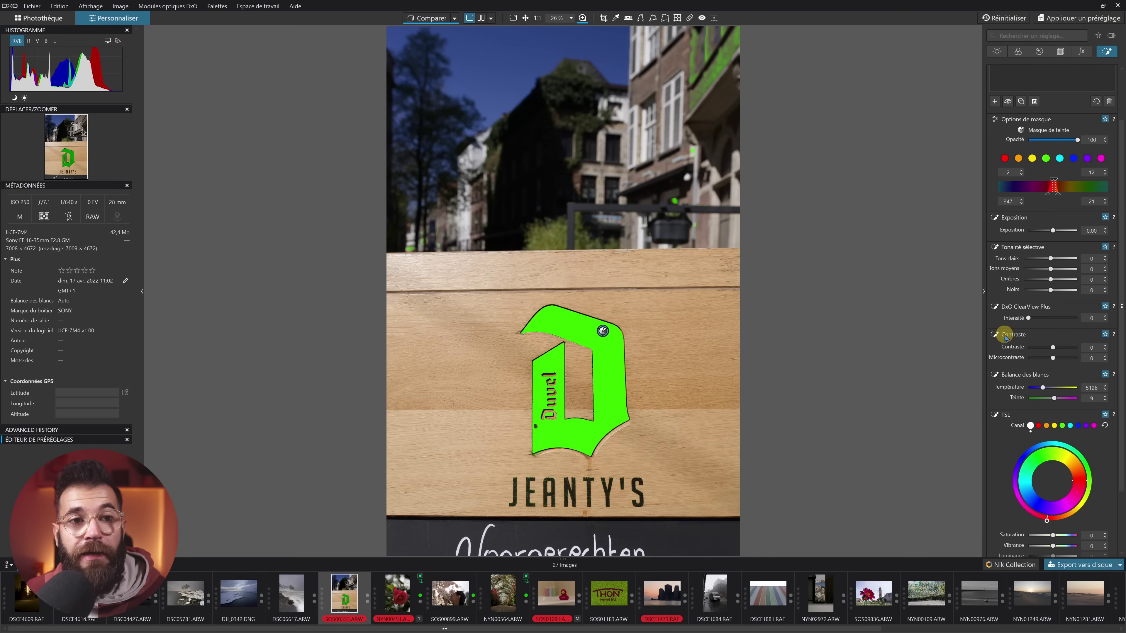
scroll(982, 251, "up", 2)
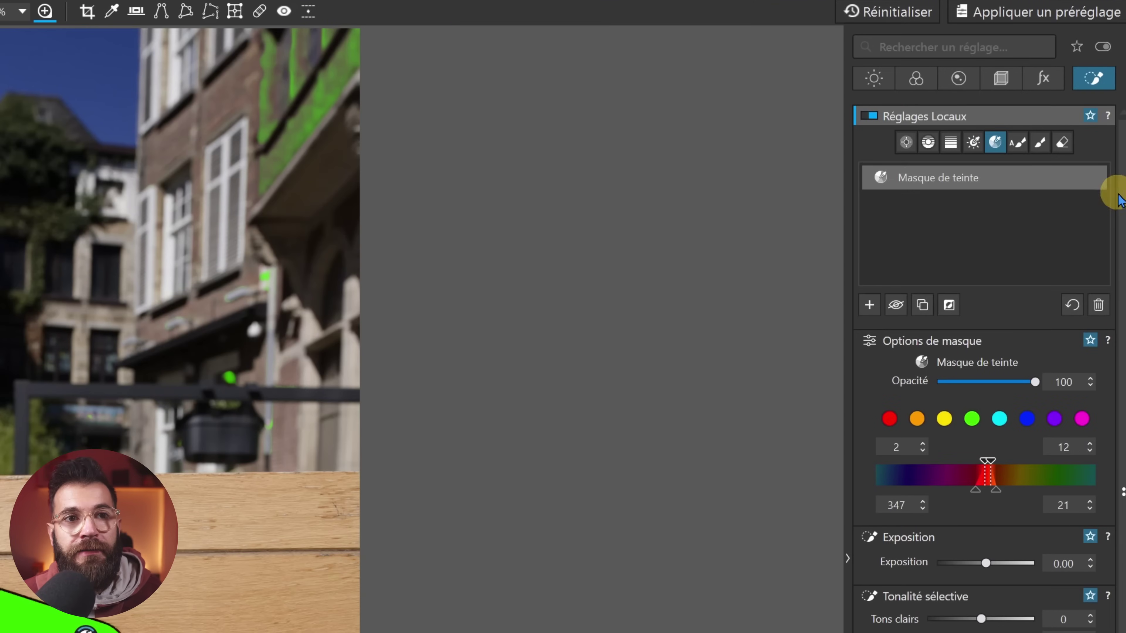
left_click(1063, 143)
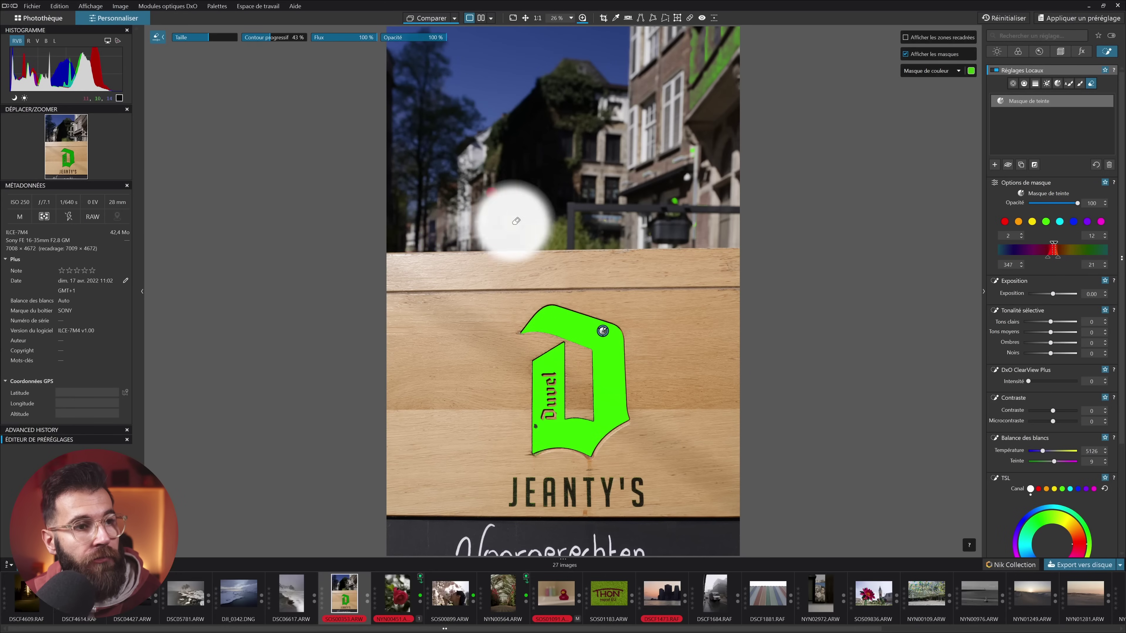
mouse_move(516, 221)
left_mouse_down()
mouse_move(651, 218)
mouse_move(779, 185)
mouse_move(782, 105)
mouse_move(634, 92)
mouse_move(619, 35)
left_mouse_up()
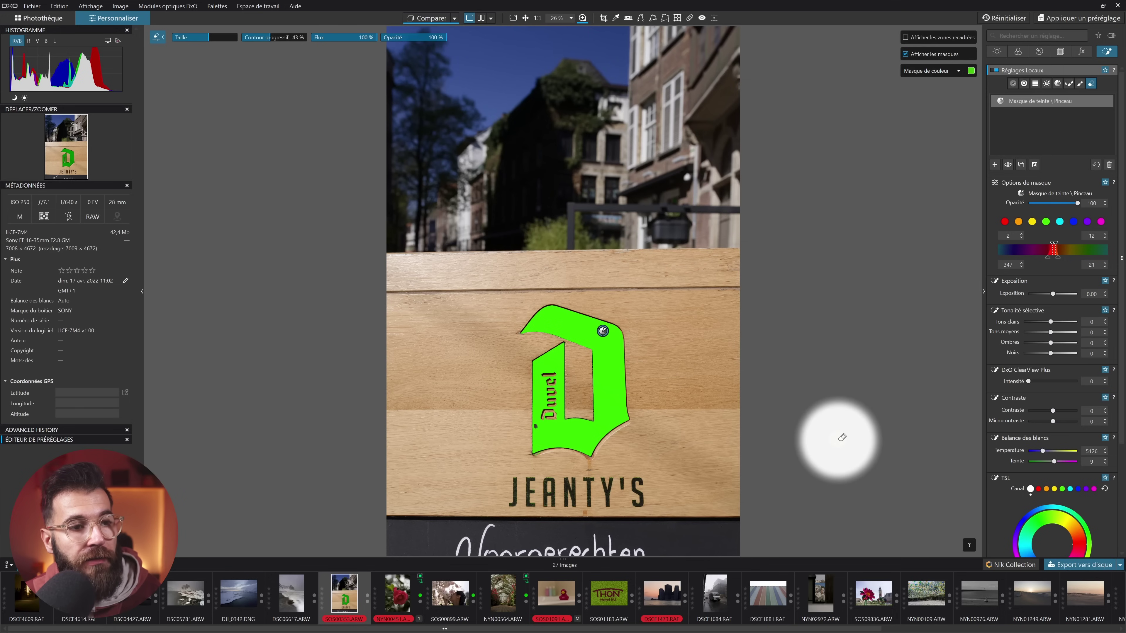
key("Escape")
left_click(1083, 101)
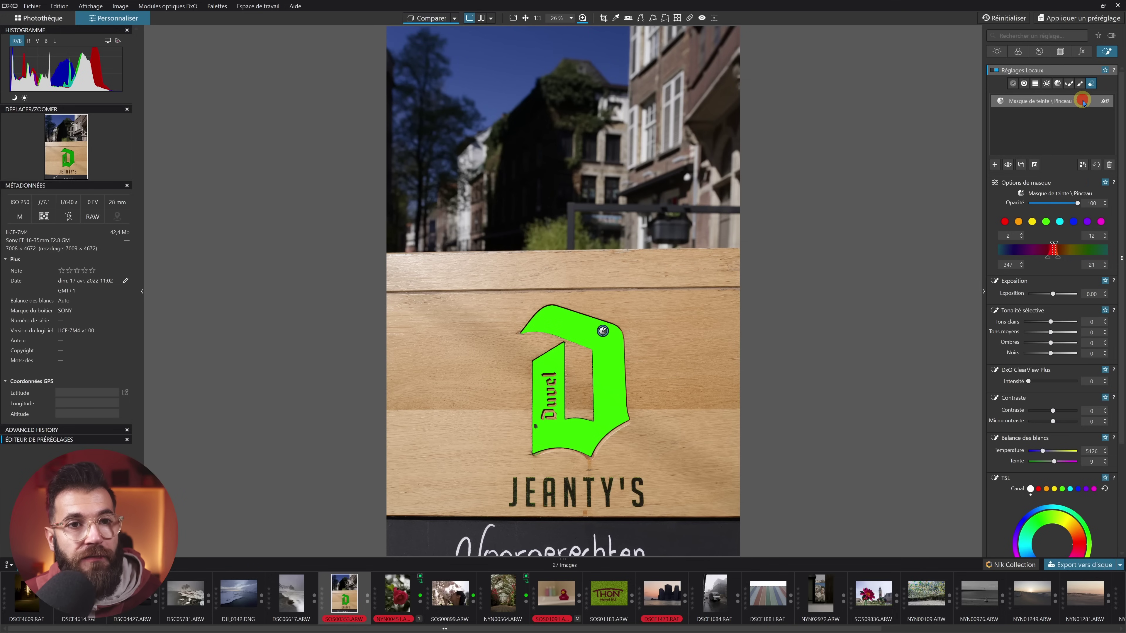
left_click(1091, 84)
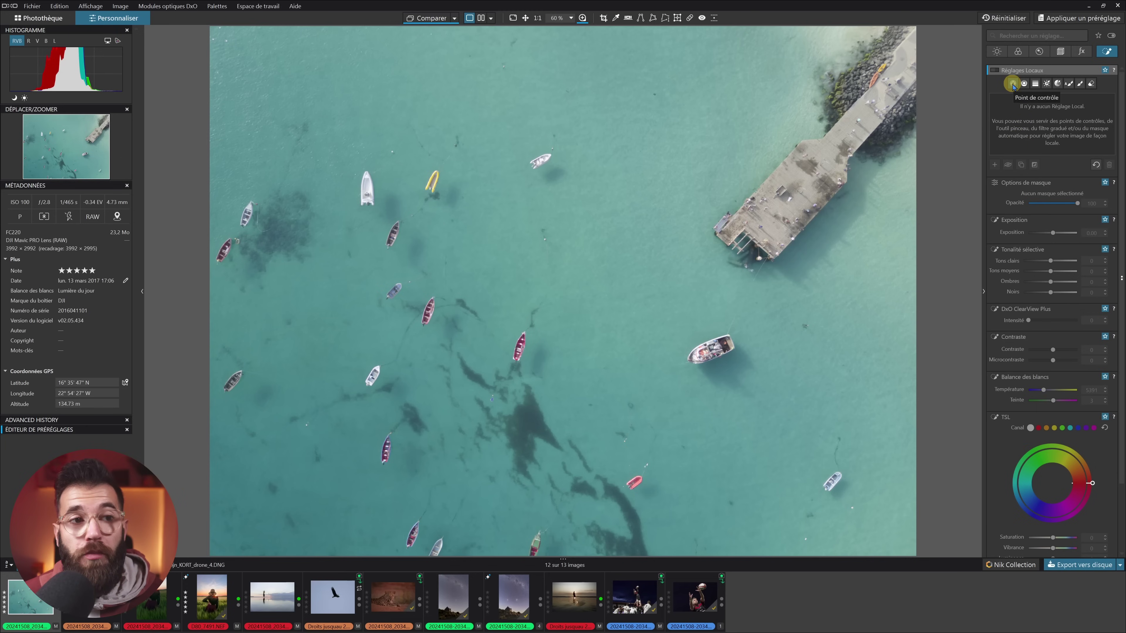
Add a hue mask sampled on the turquoise water of the boat photo and invert it to target the boats and pier
left_click(436, 178)
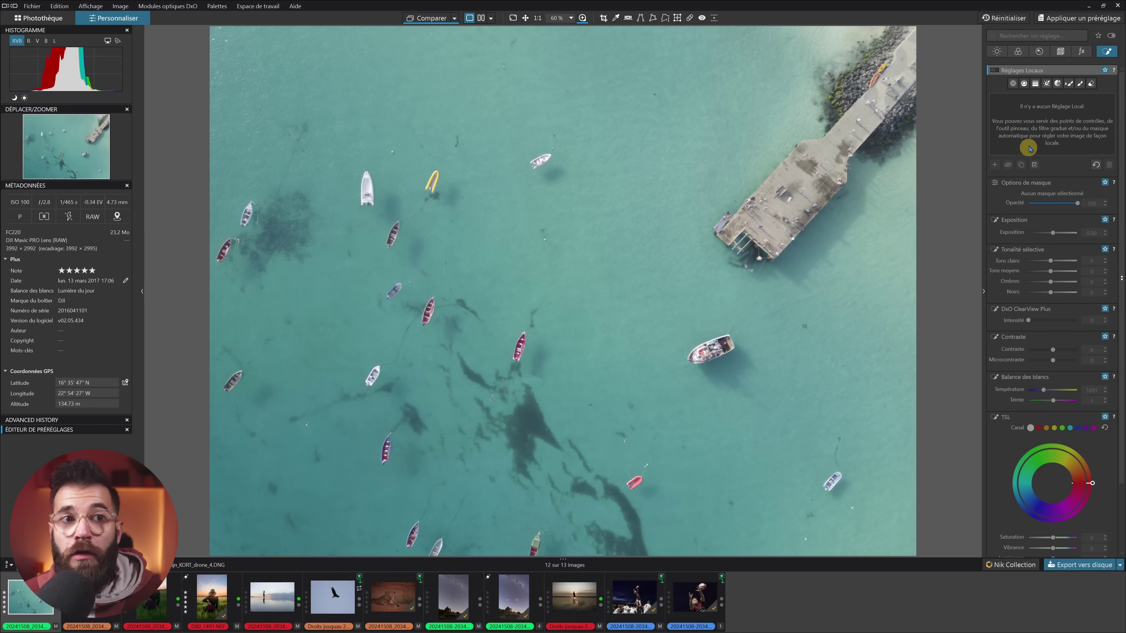
left_click(1058, 84)
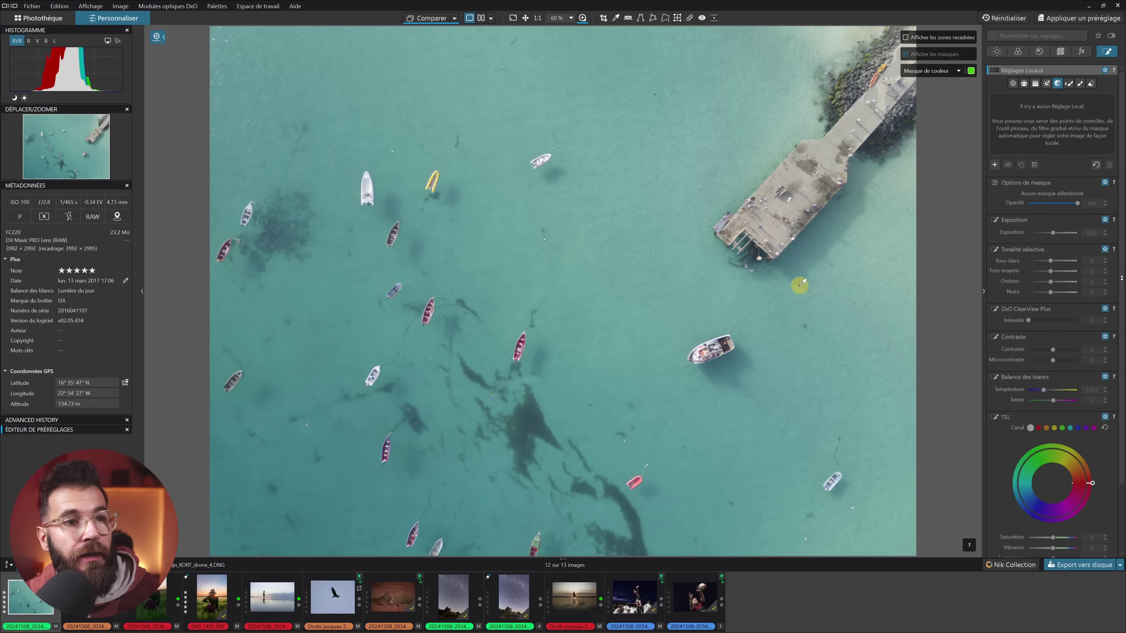
left_click(592, 200)
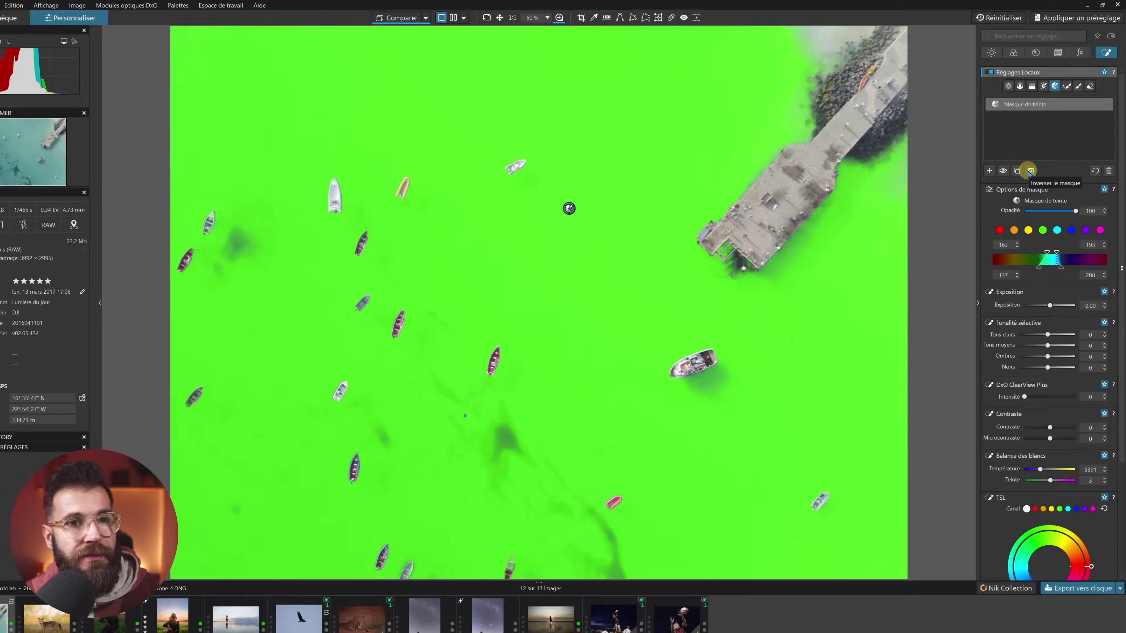
left_click(948, 306)
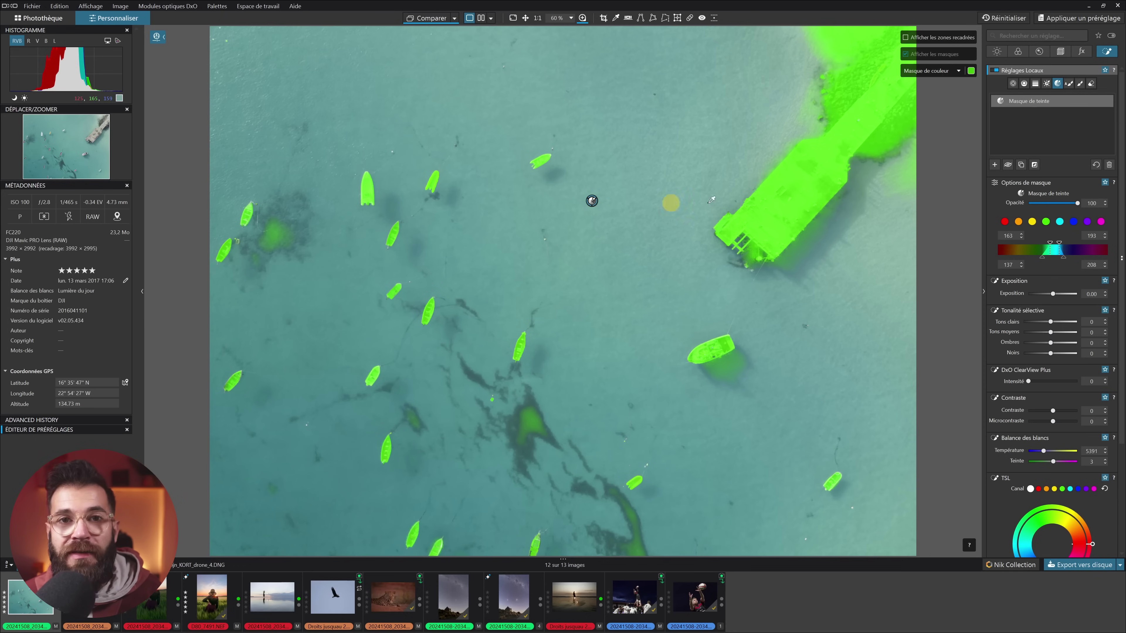
Erase the hue mask from the pier, the rocks beside it and the dark patches in the water, keeping it on the boats
key("e")
left_click(1091, 84)
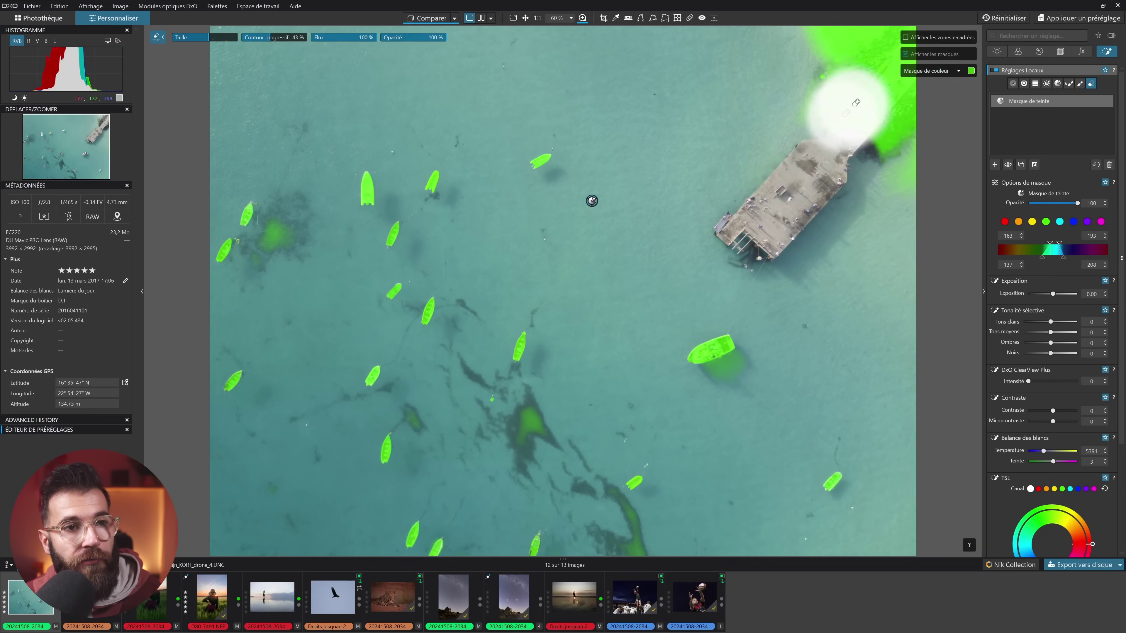
mouse_move(847, 111)
left_mouse_down()
mouse_move(820, 21)
mouse_move(912, 43)
mouse_move(883, 128)
mouse_move(892, 170)
mouse_move(923, 122)
mouse_move(874, 4)
mouse_move(864, 136)
mouse_move(903, 182)
mouse_move(895, 207)
mouse_move(852, 242)
left_mouse_up()
scroll(577, 298, "down", 5)
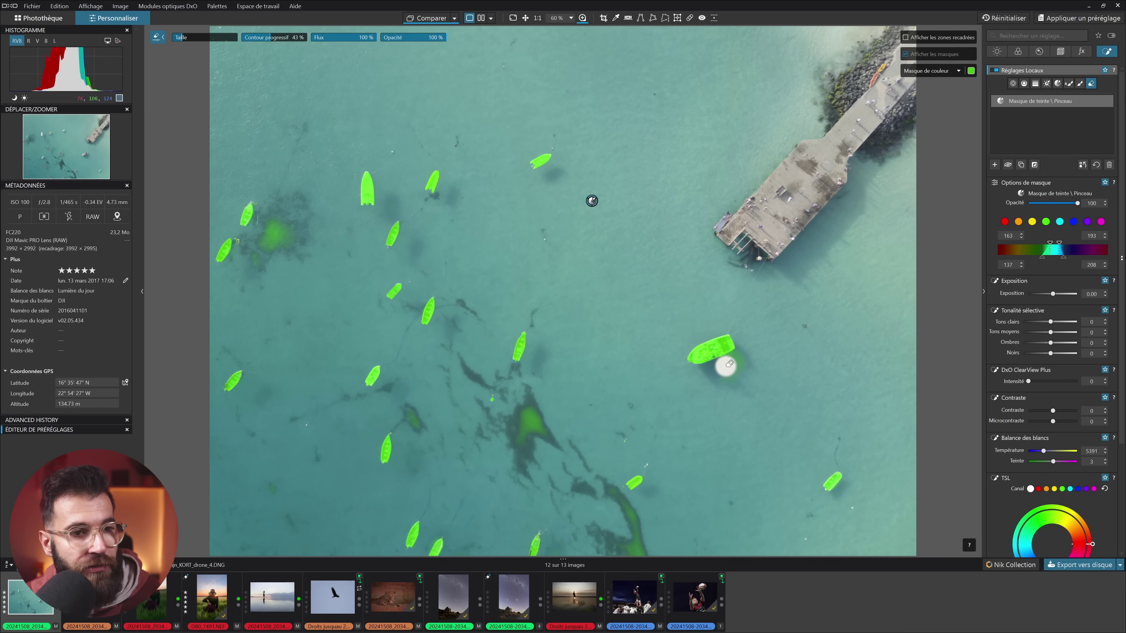
mouse_move(744, 356)
left_mouse_down()
mouse_move(717, 384)
mouse_move(767, 371)
mouse_move(730, 404)
mouse_move(740, 397)
mouse_move(730, 463)
mouse_move(683, 523)
mouse_move(650, 550)
mouse_move(623, 551)
mouse_move(643, 545)
mouse_move(604, 489)
mouse_move(607, 556)
mouse_move(649, 559)
mouse_move(613, 558)
mouse_move(597, 477)
mouse_move(505, 430)
mouse_move(537, 409)
mouse_move(549, 444)
mouse_move(529, 398)
mouse_move(510, 466)
mouse_move(458, 454)
mouse_move(408, 415)
mouse_move(430, 440)
mouse_move(415, 419)
mouse_move(286, 473)
mouse_move(276, 509)
mouse_move(302, 380)
mouse_move(268, 298)
mouse_move(245, 275)
mouse_move(276, 222)
mouse_move(296, 253)
mouse_move(255, 258)
mouse_move(256, 248)
mouse_move(311, 453)
left_mouse_up()
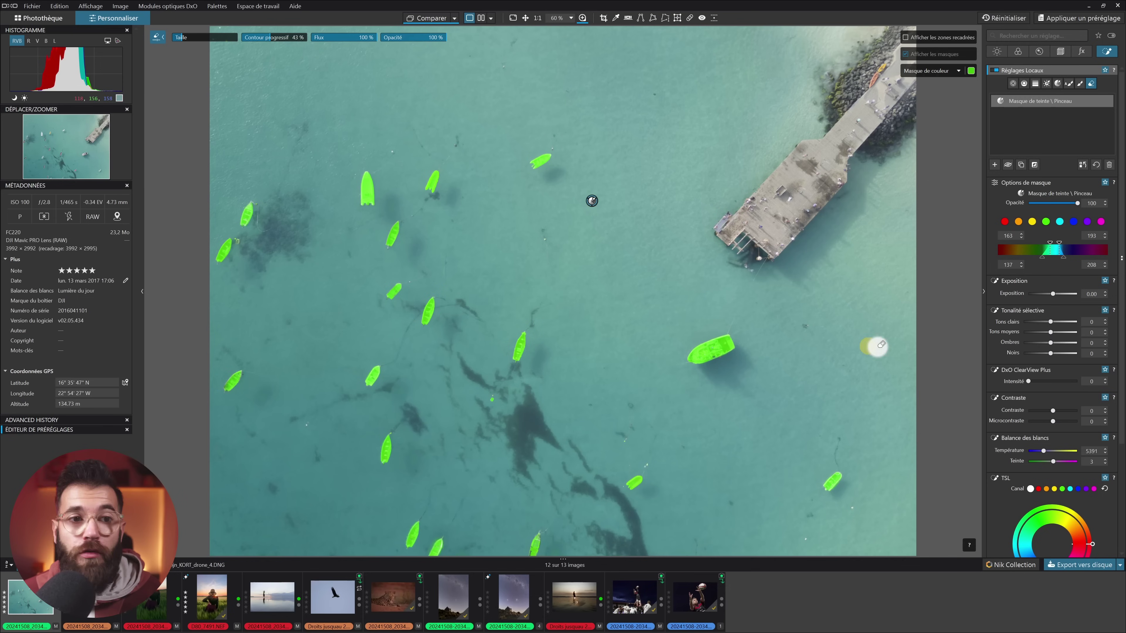
Raise the local TSL saturation of the masked boats to 42 and slightly adjust their local exposure
scroll(1054, 463, "down", 4)
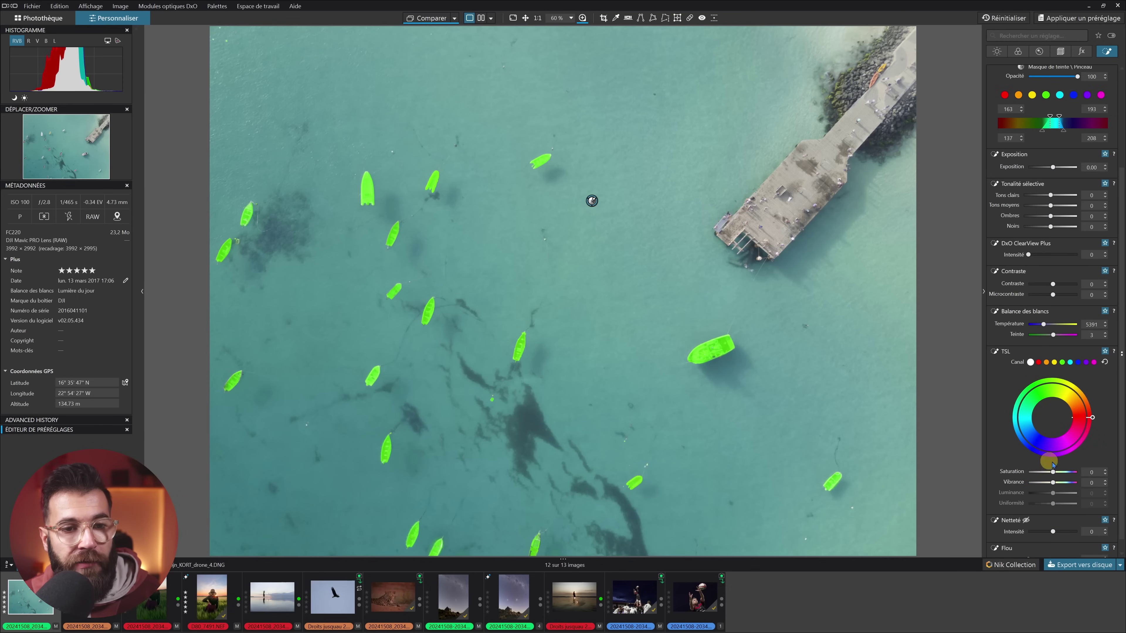
left_click_drag(1054, 473, 1063, 474)
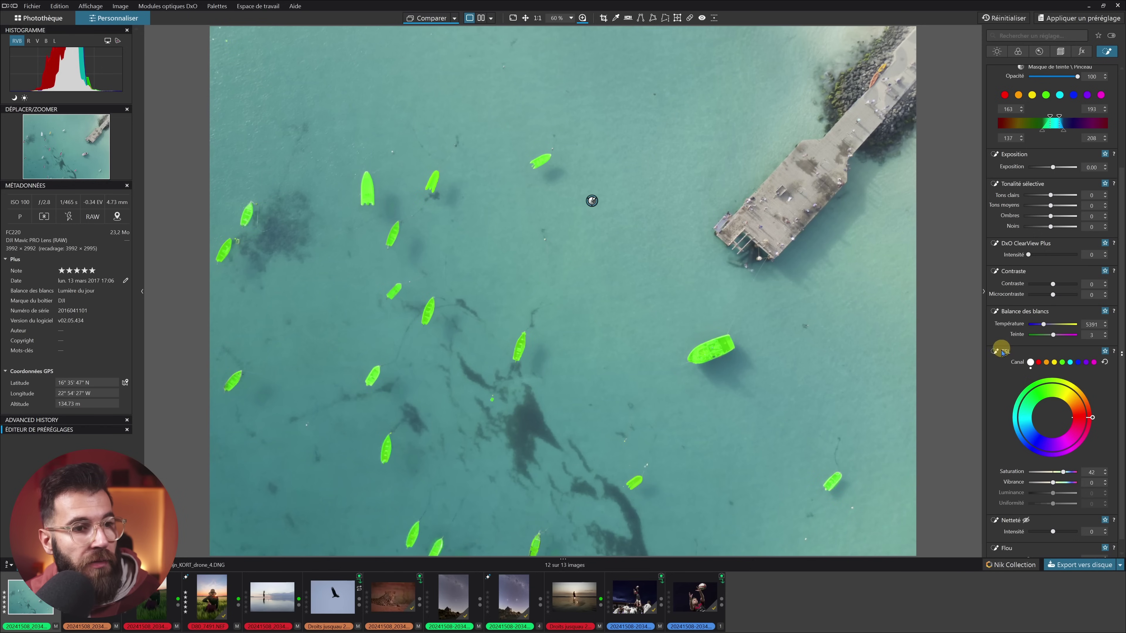
scroll(1009, 318, "up", 1)
left_click_drag(1052, 261, 1054, 262)
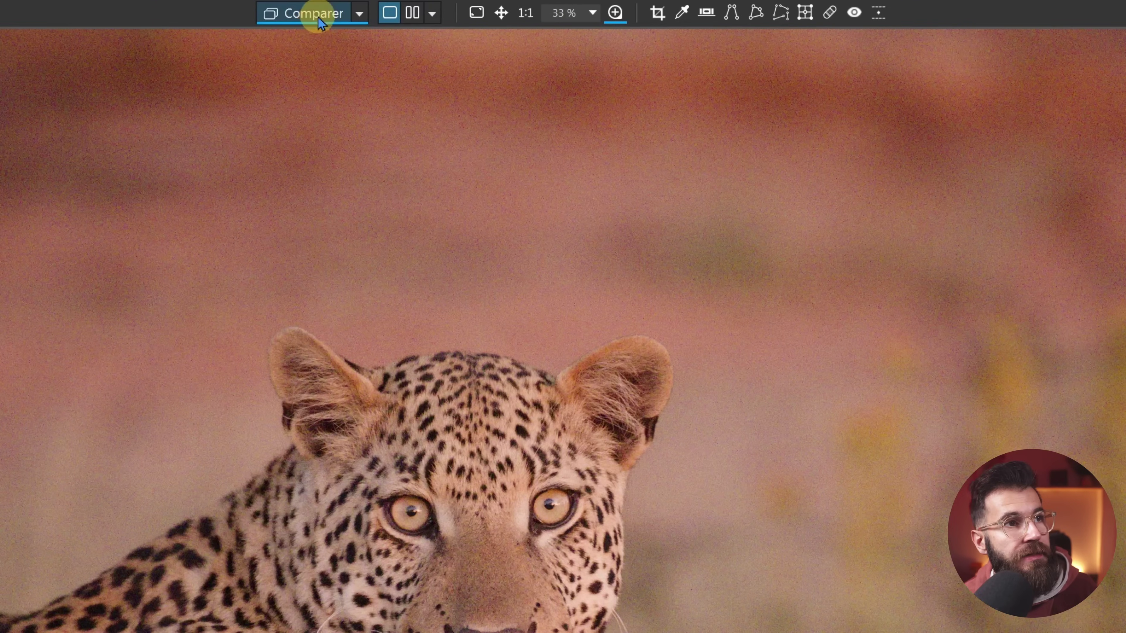
Switch between the leopard and fox photos, and review the comparison sources available for the fox photo
left_click(319, 19)
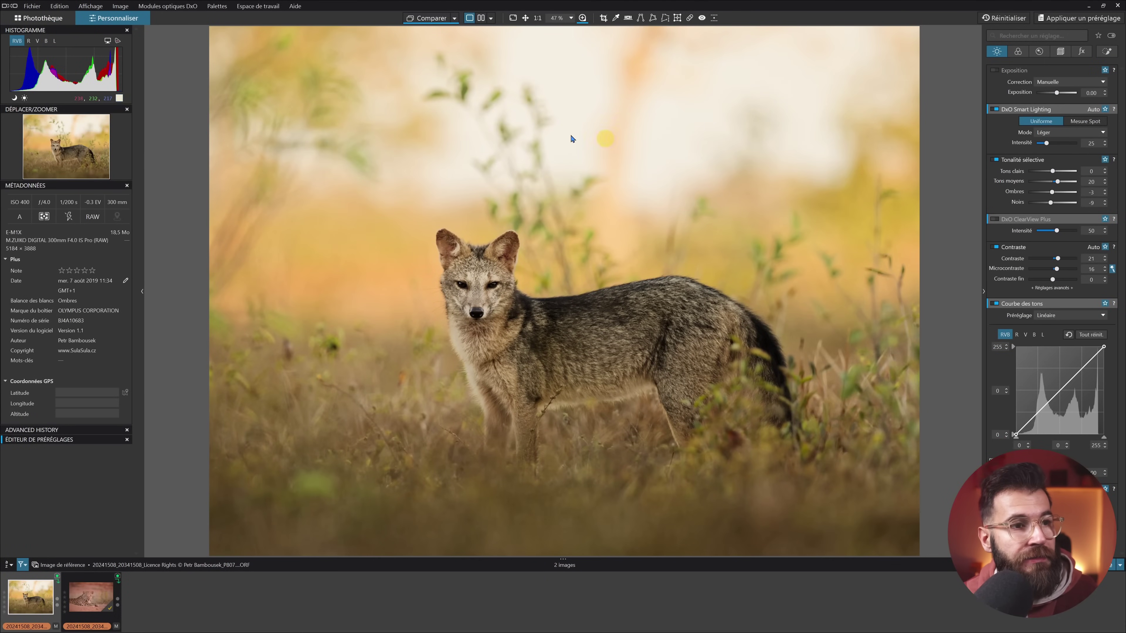
left_click(90, 596)
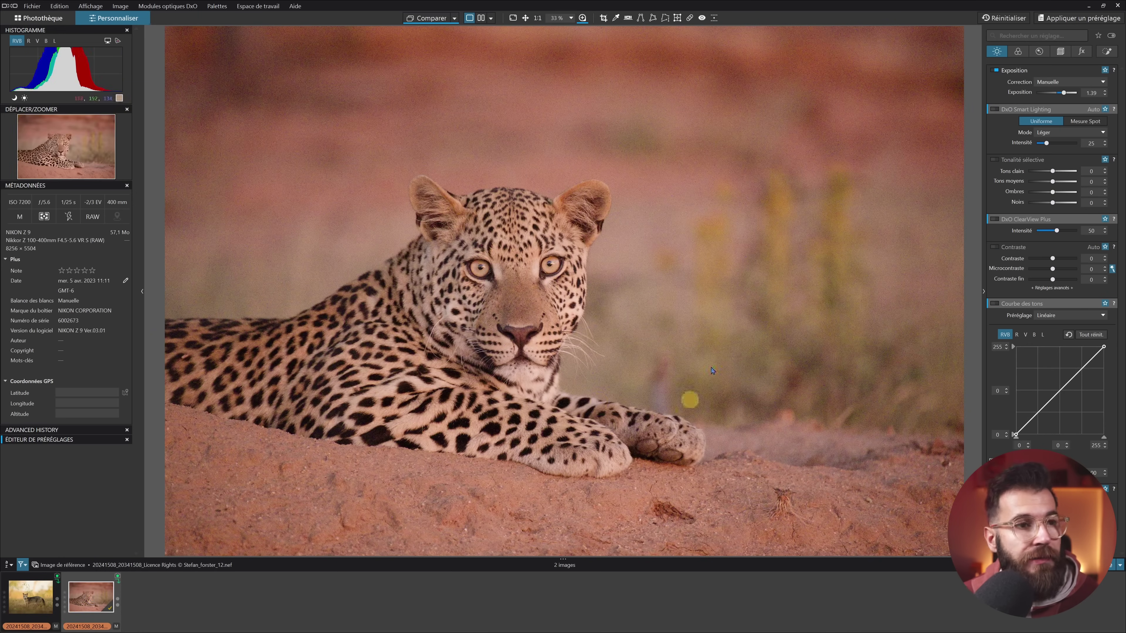
left_click(20, 599)
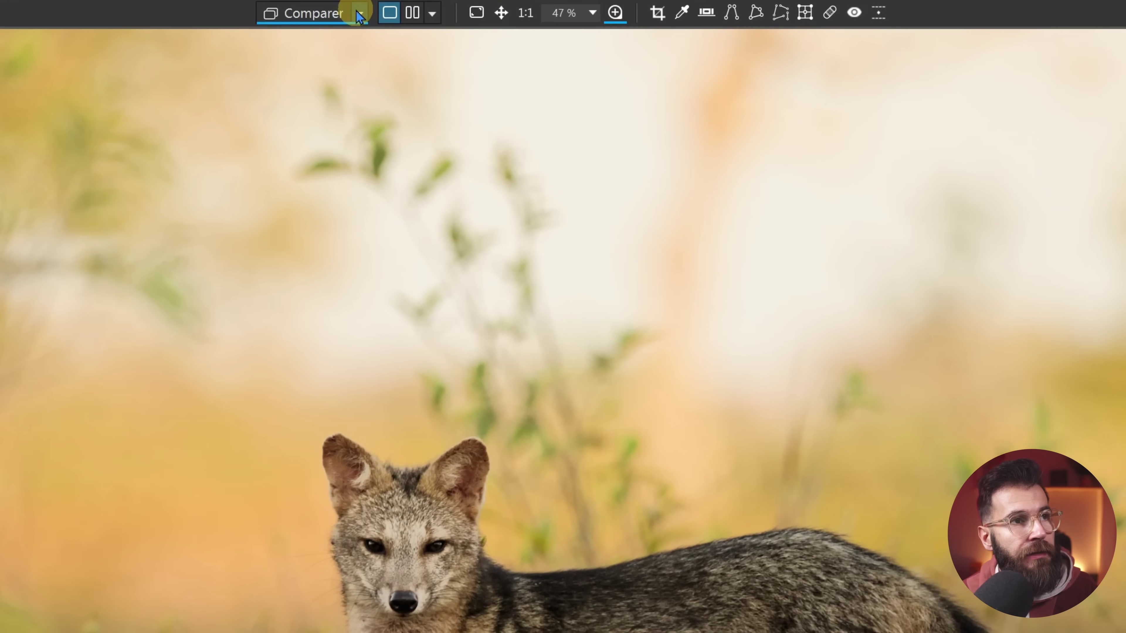
mouse_move(454, 19)
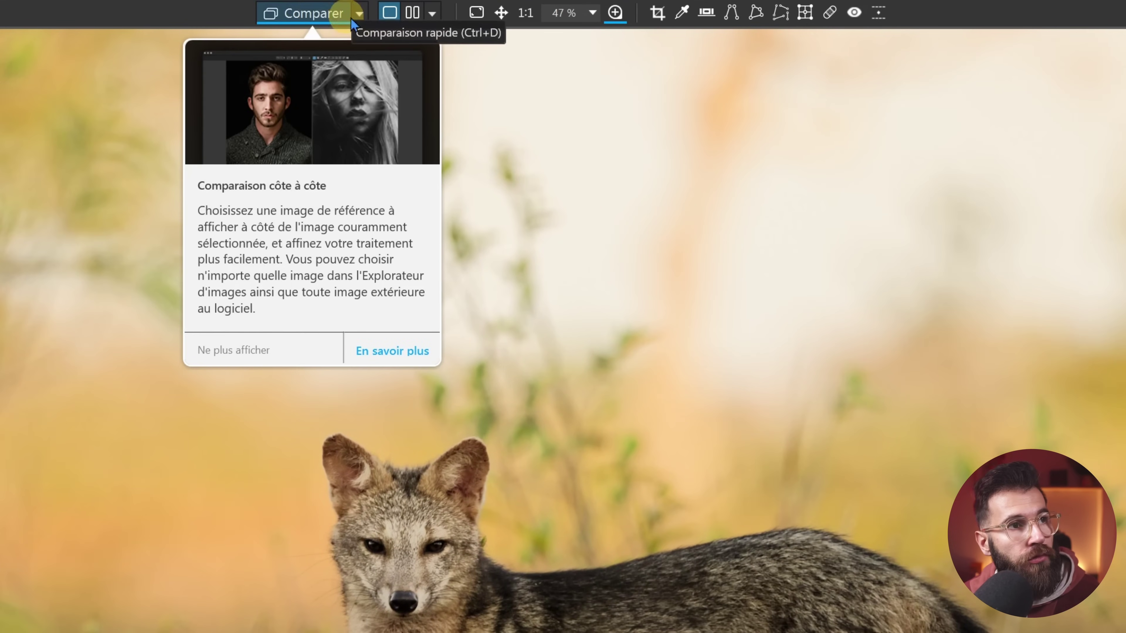
left_click(360, 18)
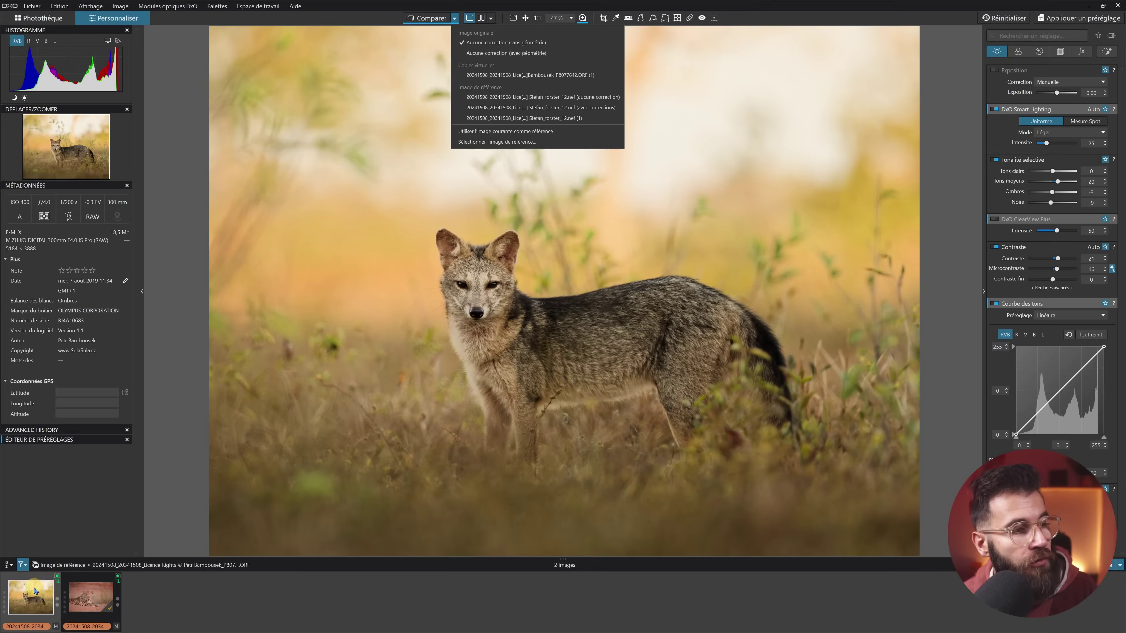
Use the fox photo as the reference image and compare the leopard photo with it side by side
left_click(45, 596)
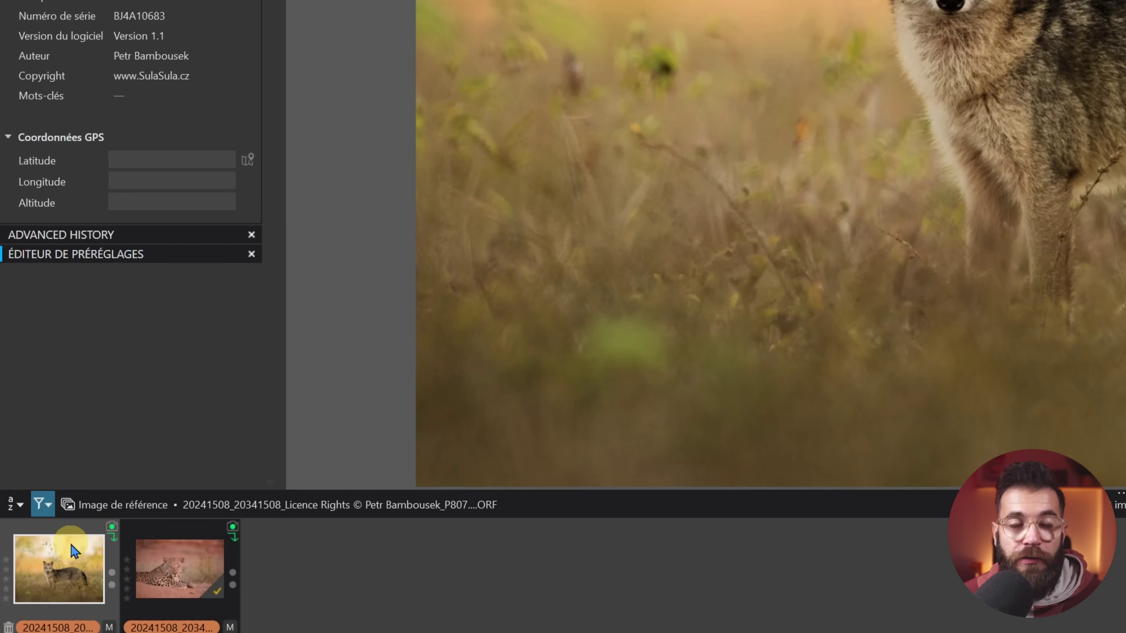
right_click(65, 567)
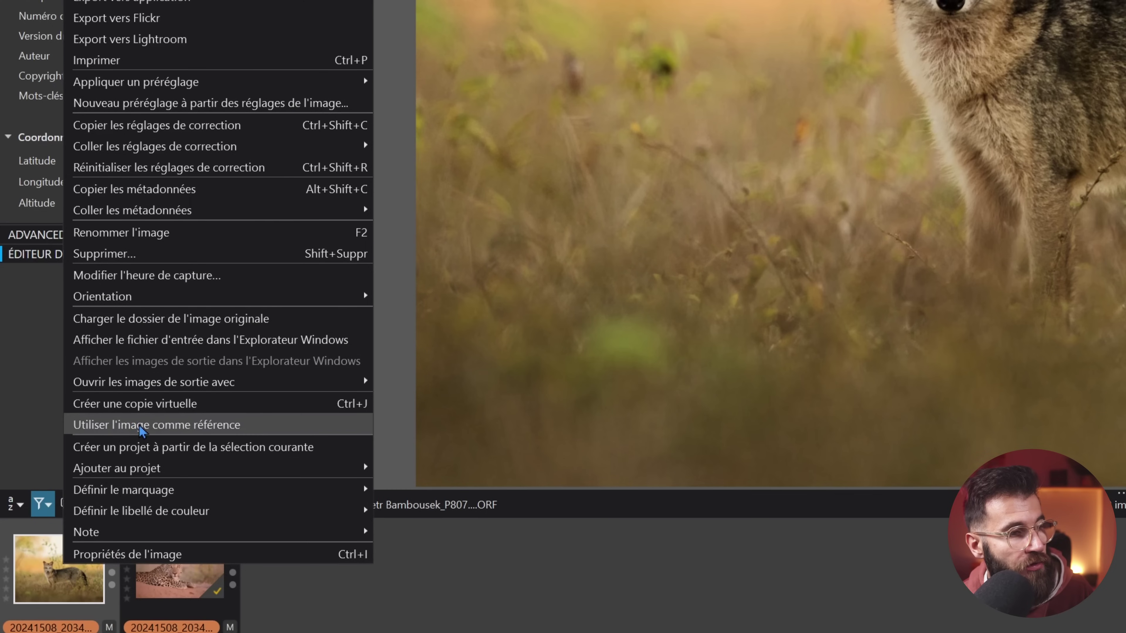
left_click(245, 429)
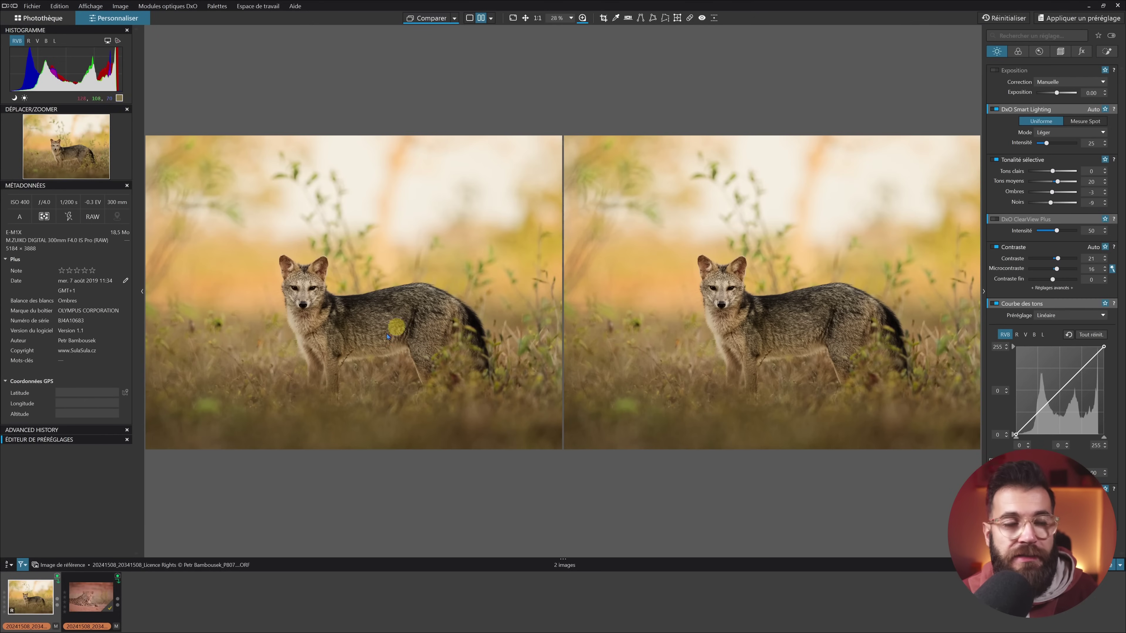
left_click(83, 590)
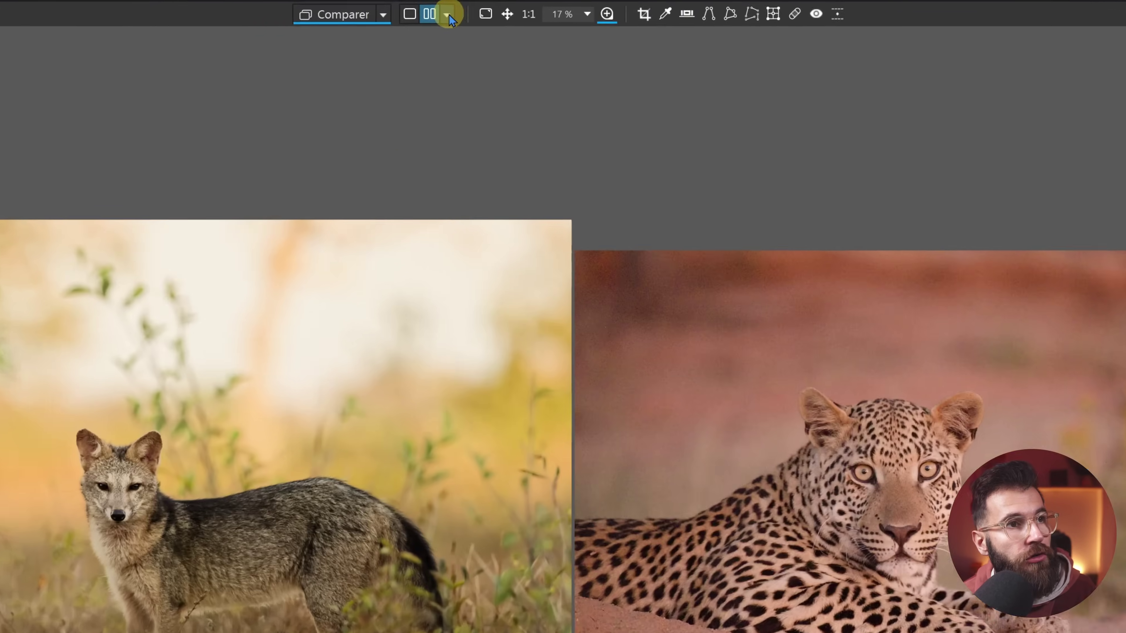
Try the stacked side-by-side, left/right split and top/bottom split comparison views, shift the split divider, and return to the single-image view
left_click(491, 18)
left_click(510, 62)
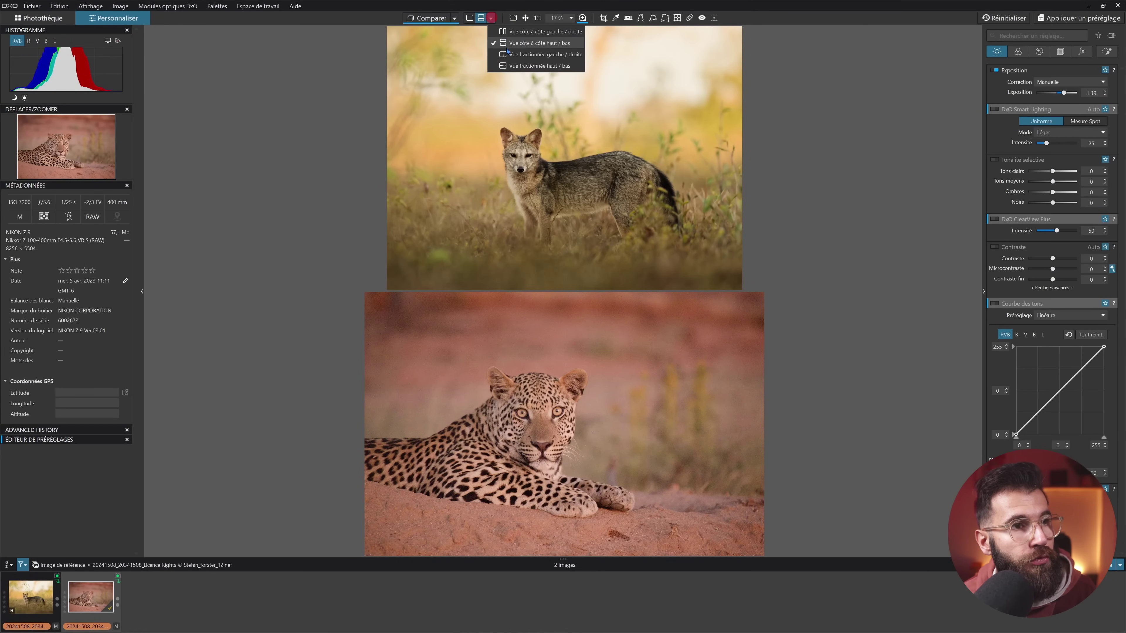
left_click(508, 54)
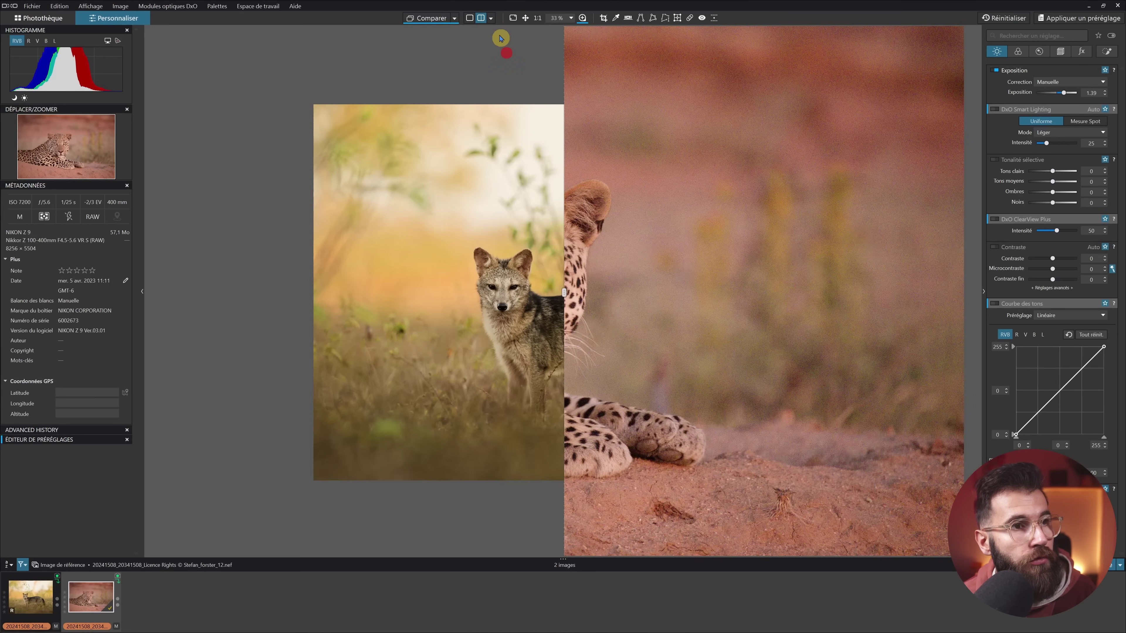
left_click(491, 18)
left_click(510, 66)
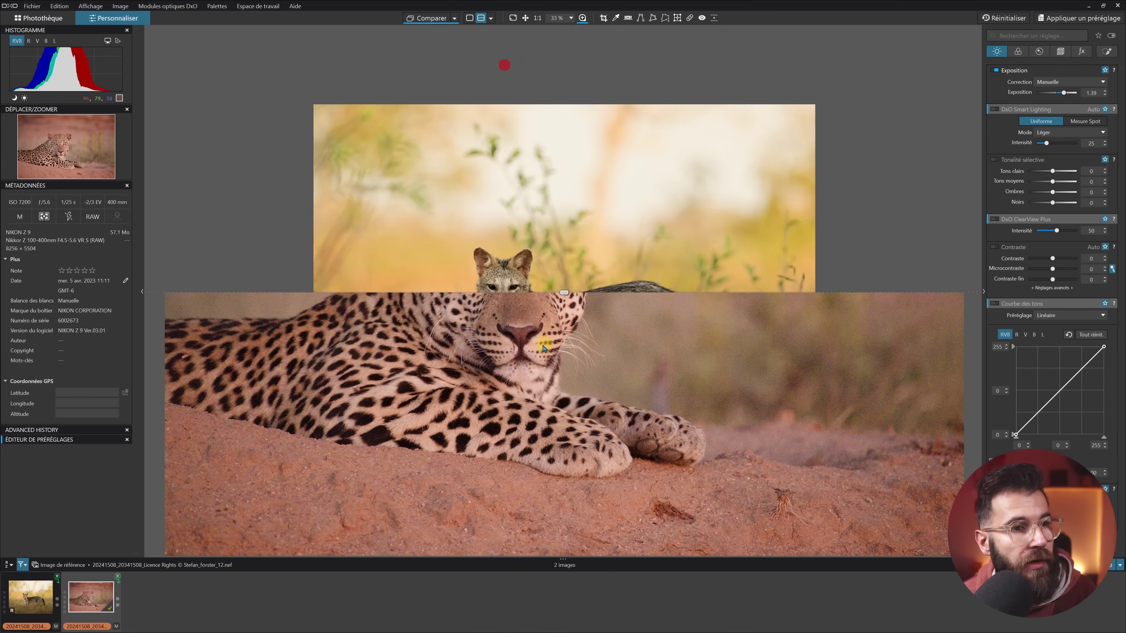
mouse_move(564, 293)
left_mouse_down()
mouse_move(576, 240)
mouse_move(570, 272)
left_mouse_up()
left_click(470, 18)
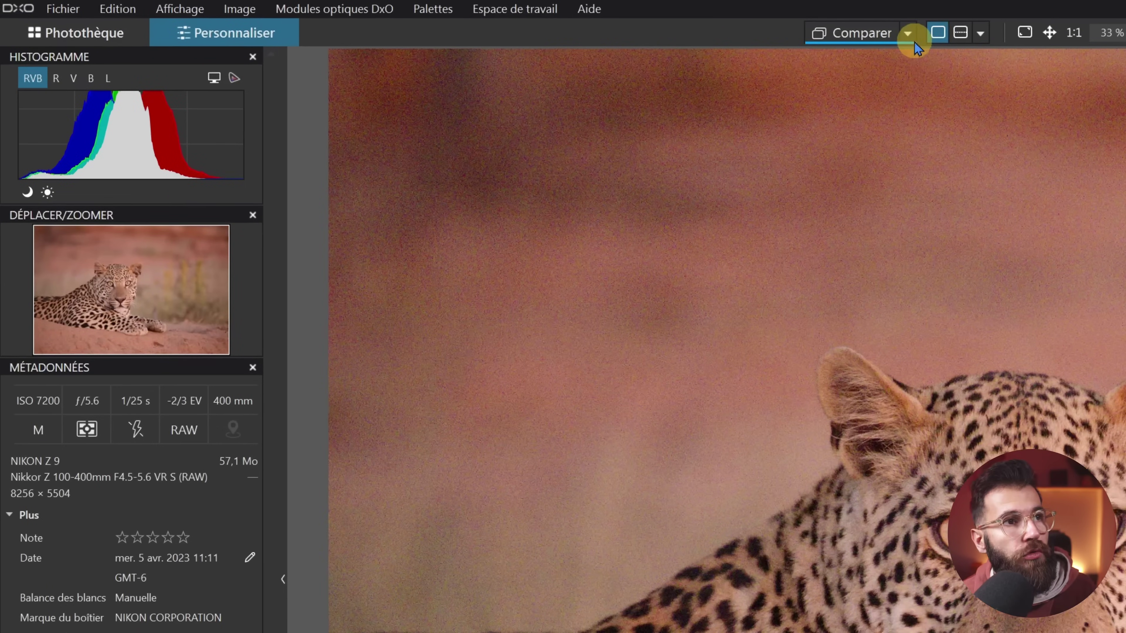
Look at the option for picking a comparison reference image from disk, and cancel the file selection
mouse_move(454, 21)
left_click(908, 38)
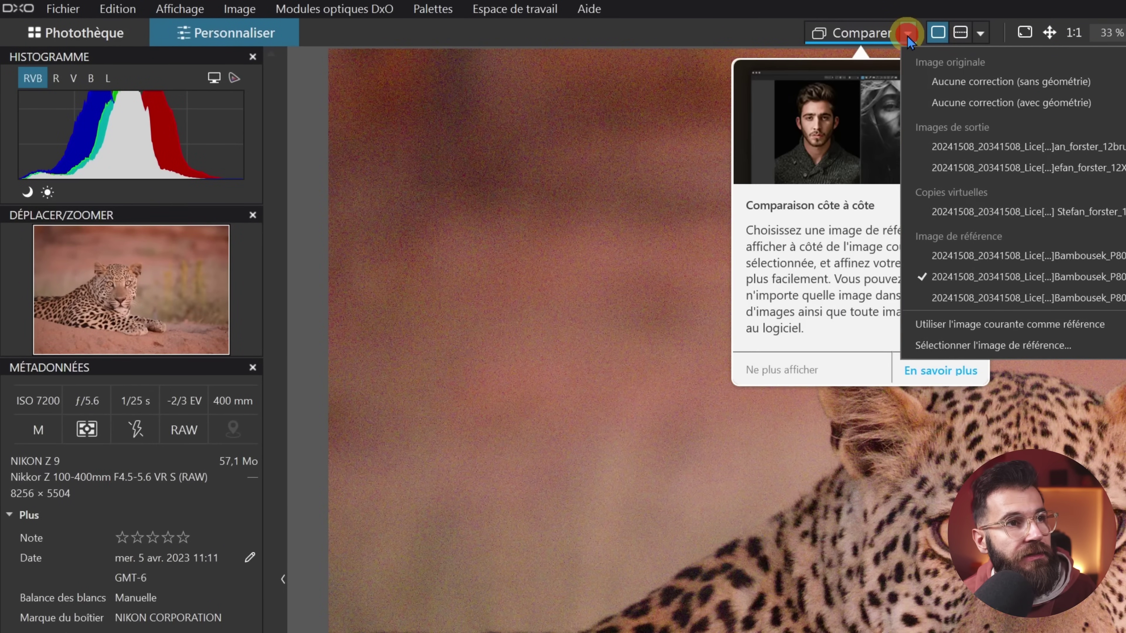
left_click(967, 342)
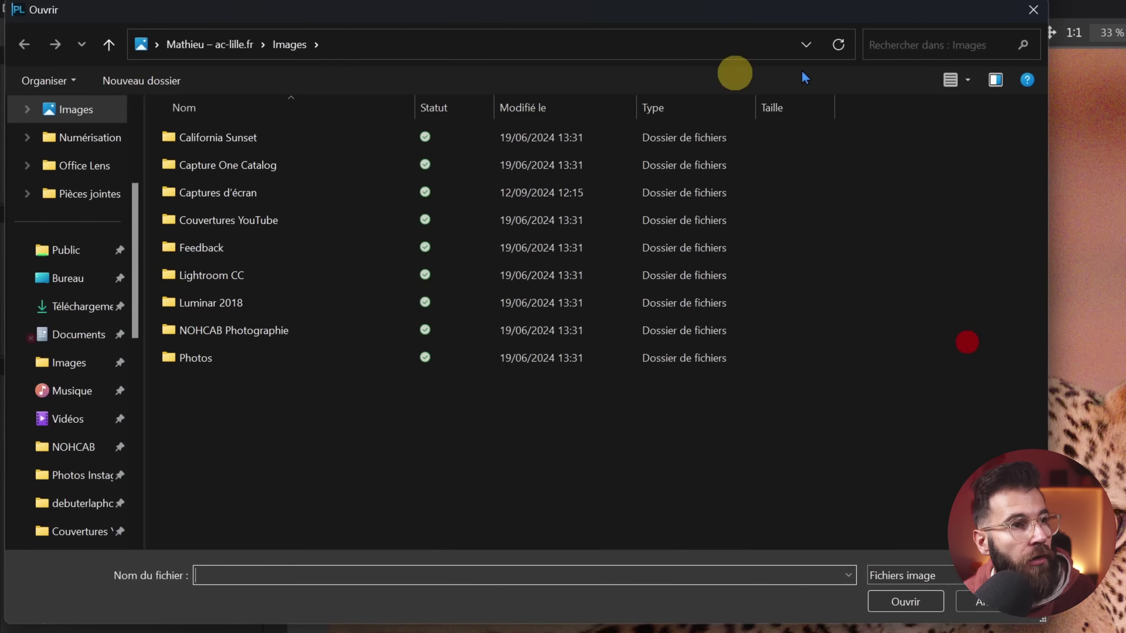
left_click(1036, 14)
left_click(909, 36)
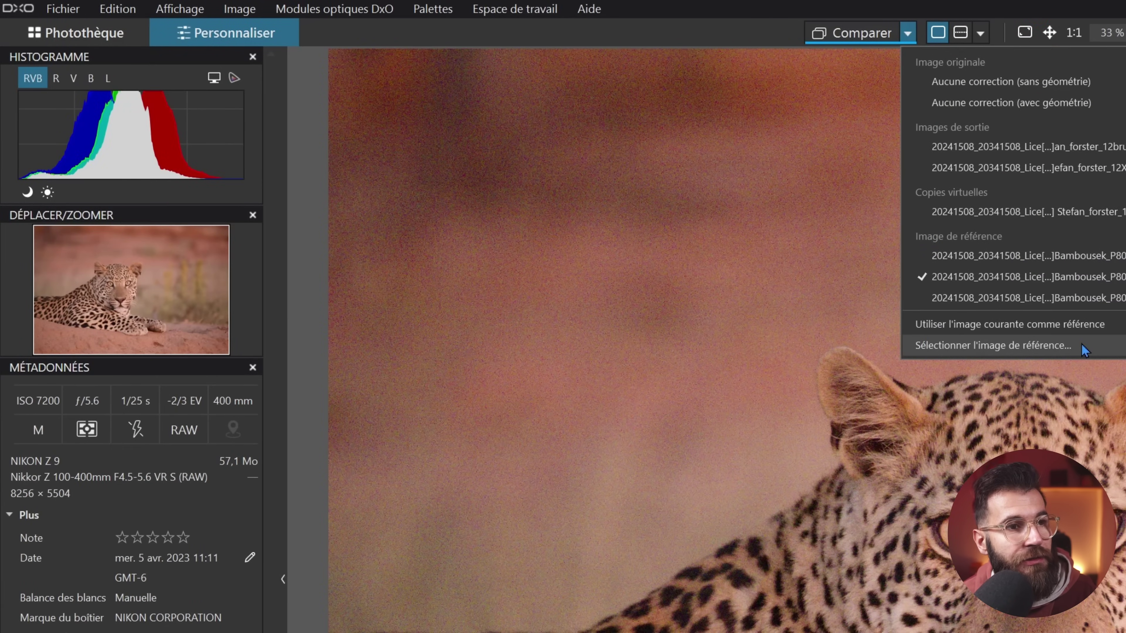
left_click(1090, 349)
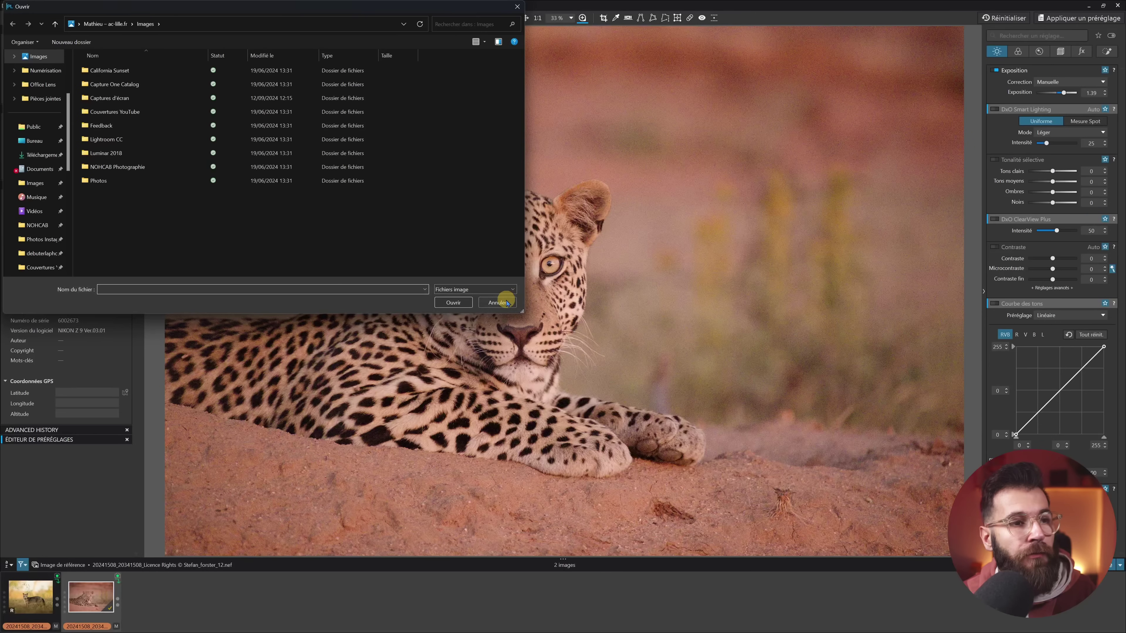
left_click(526, 313)
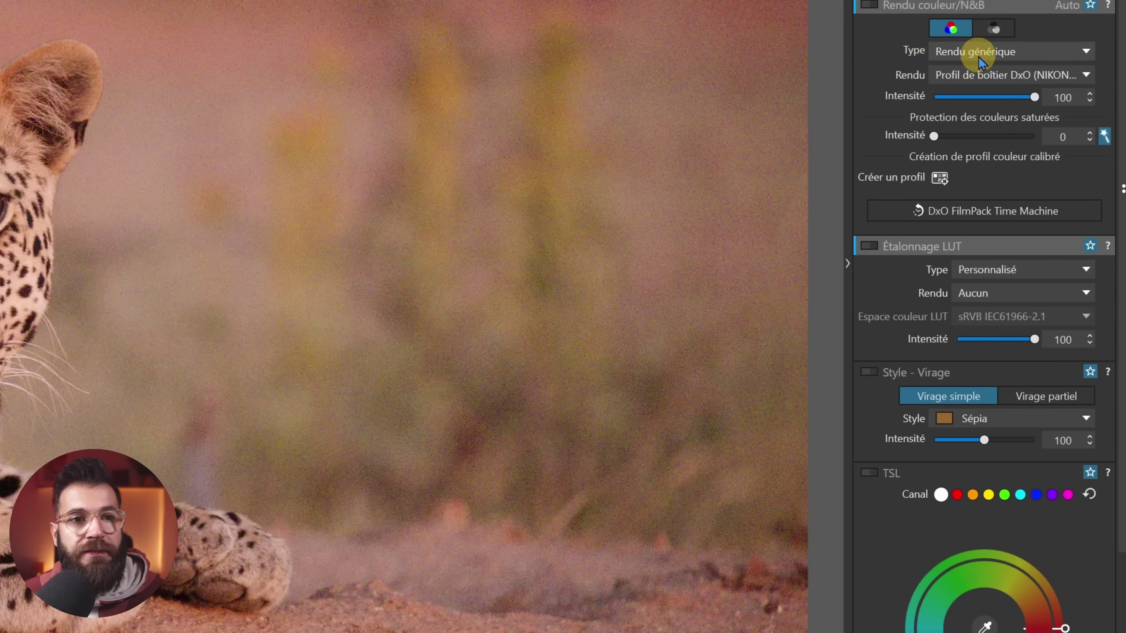
Look through the available colour rendering types and close the list without choosing another one
left_click(1050, 188)
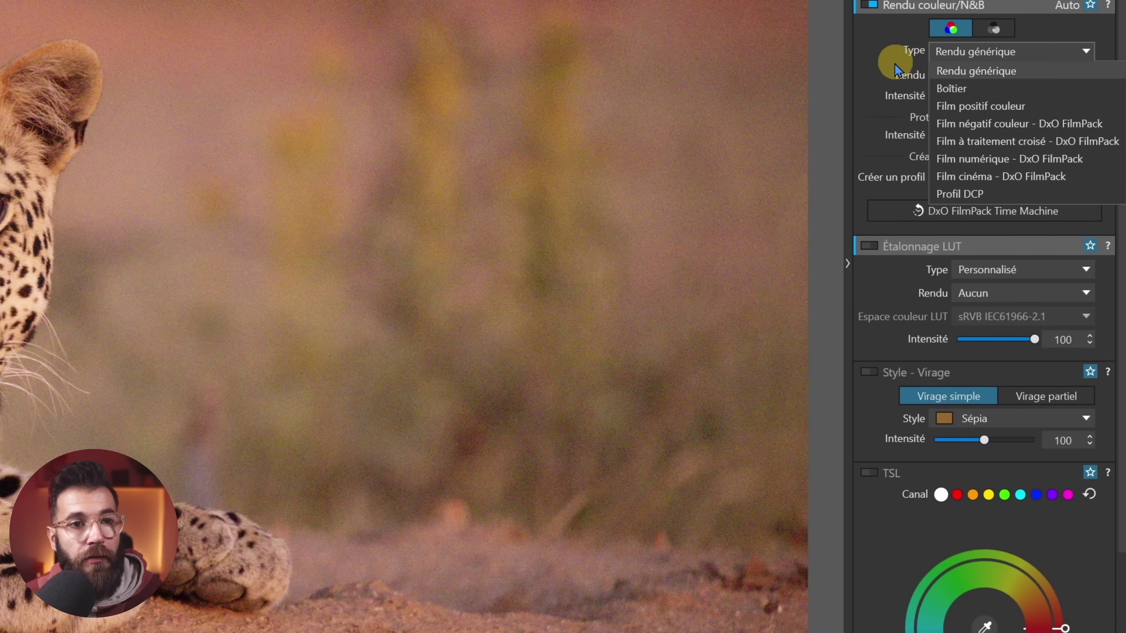
left_click(874, 63)
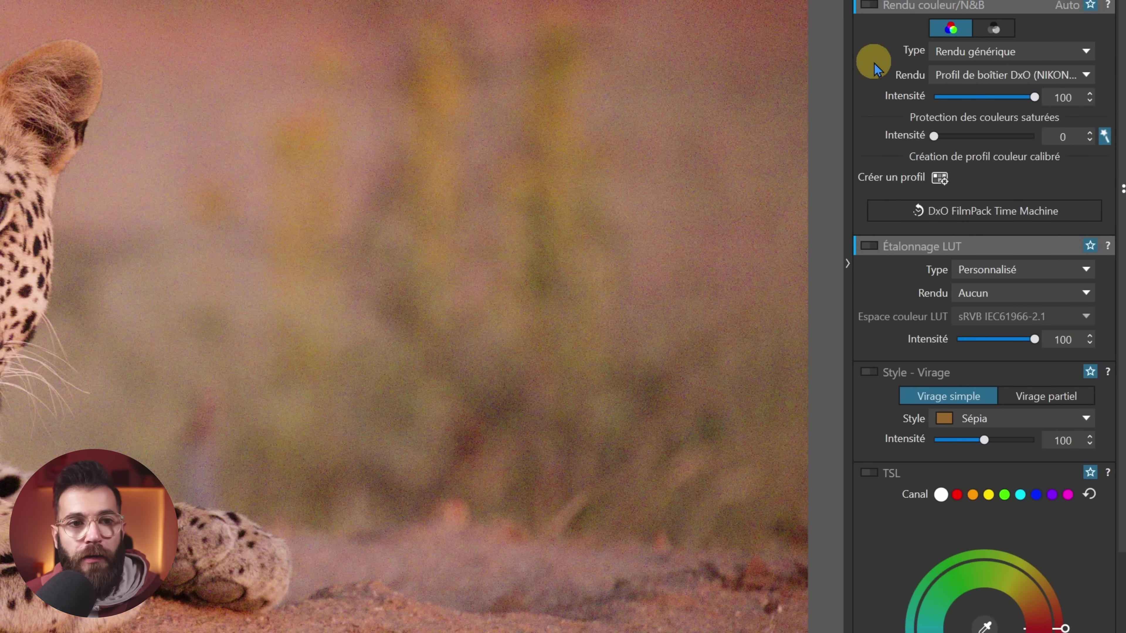
Enable LUT grading with the Premium type and preview its renderings, such as 10-Faded-amber, on the leopard photo
left_click(868, 246)
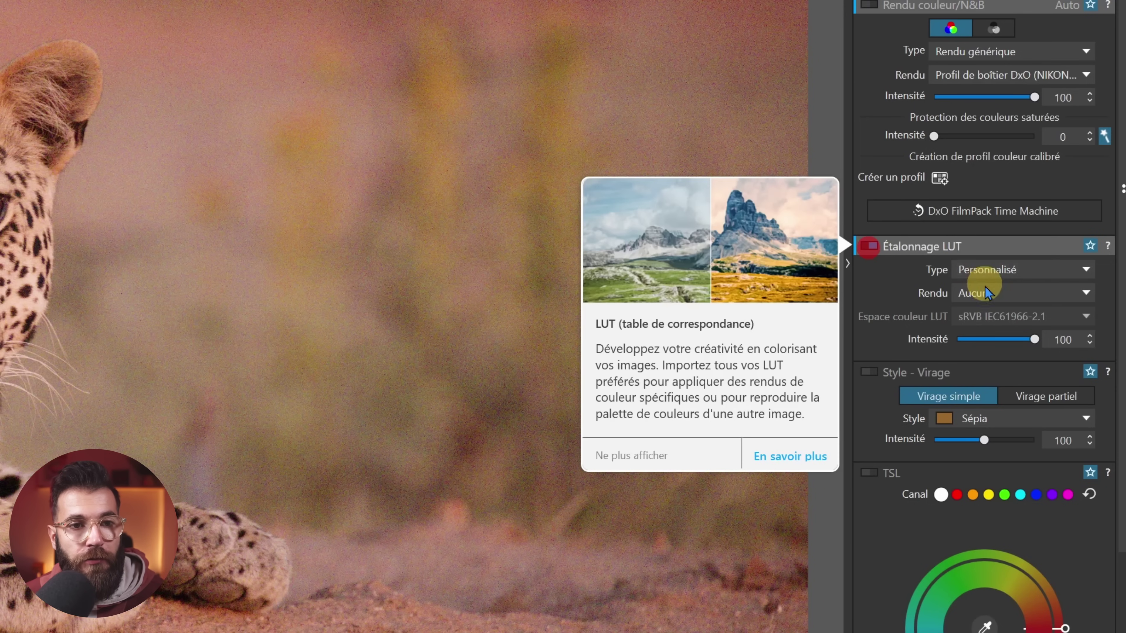
left_click(987, 269)
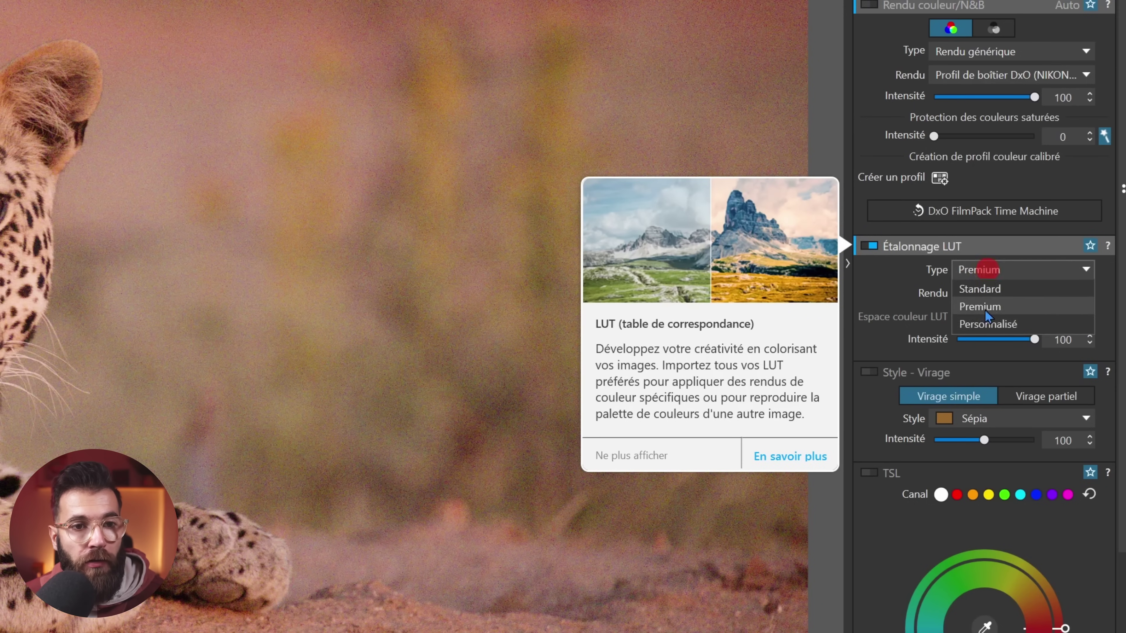
left_click(986, 310)
left_click(982, 293)
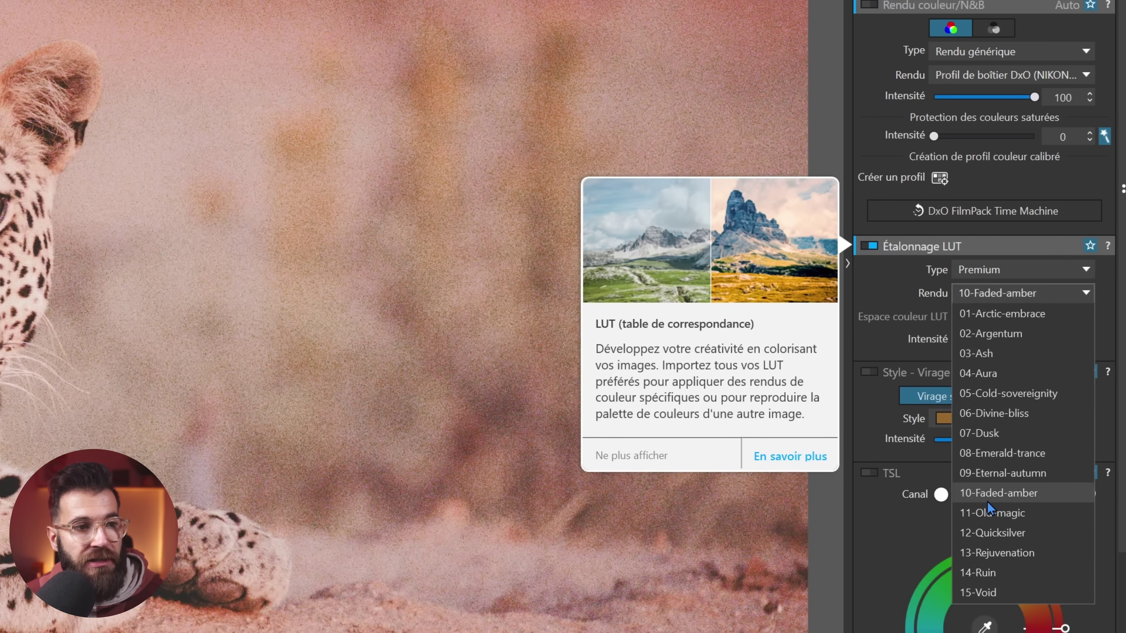
left_click(893, 291)
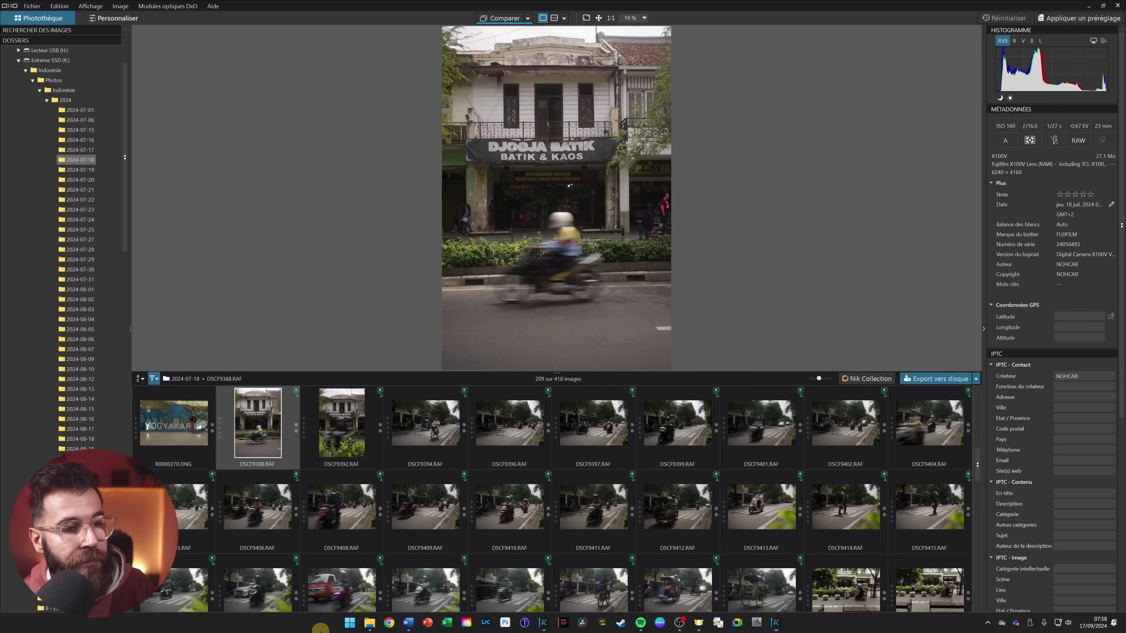
Open the 2024-07-19 folder in the photo library and switch to the other PhotoLab window
left_click(778, 627)
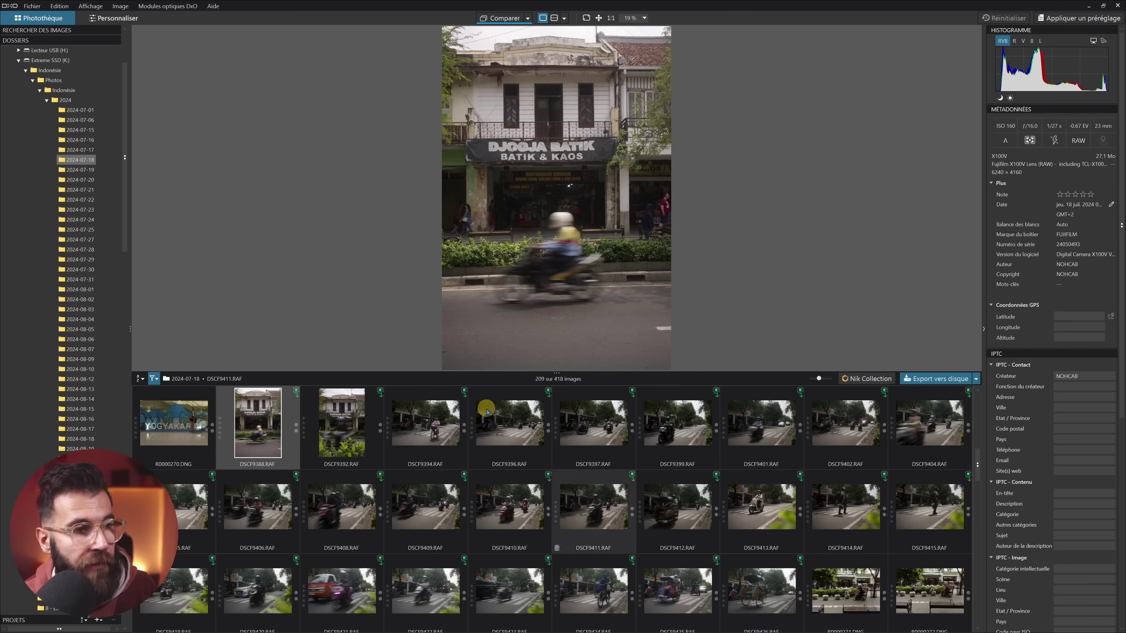
left_click(84, 172)
left_click(350, 464)
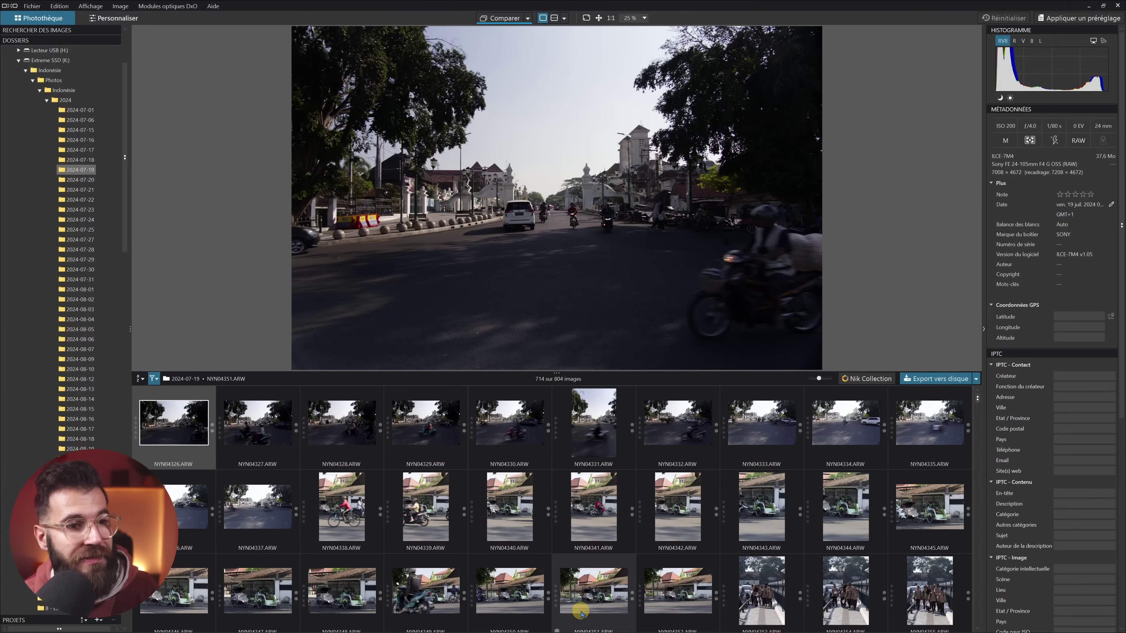
left_click(547, 626)
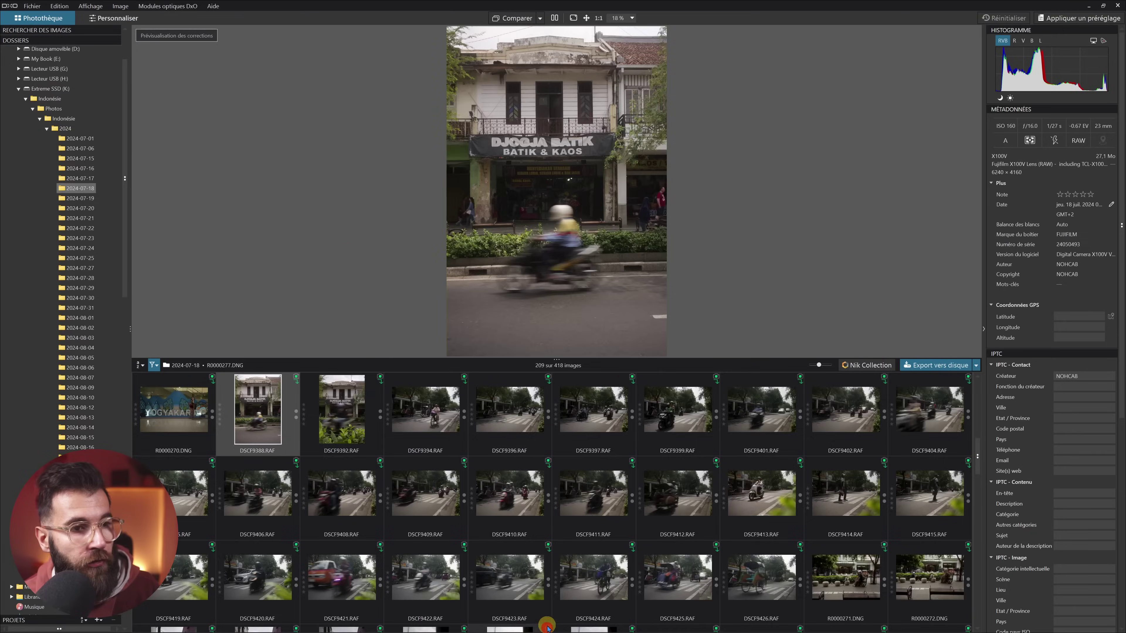